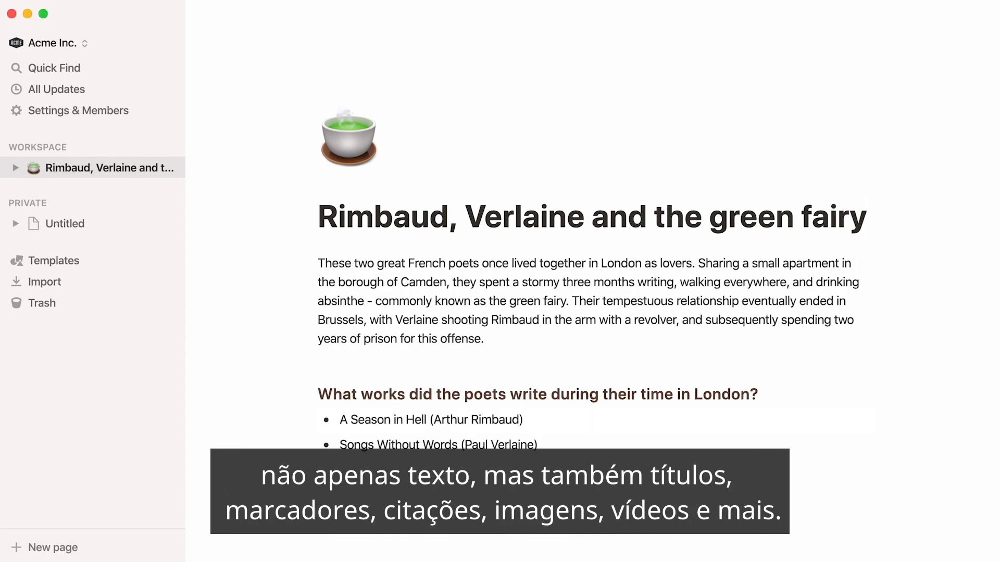
pyautogui.scroll(-15, 595, 291)
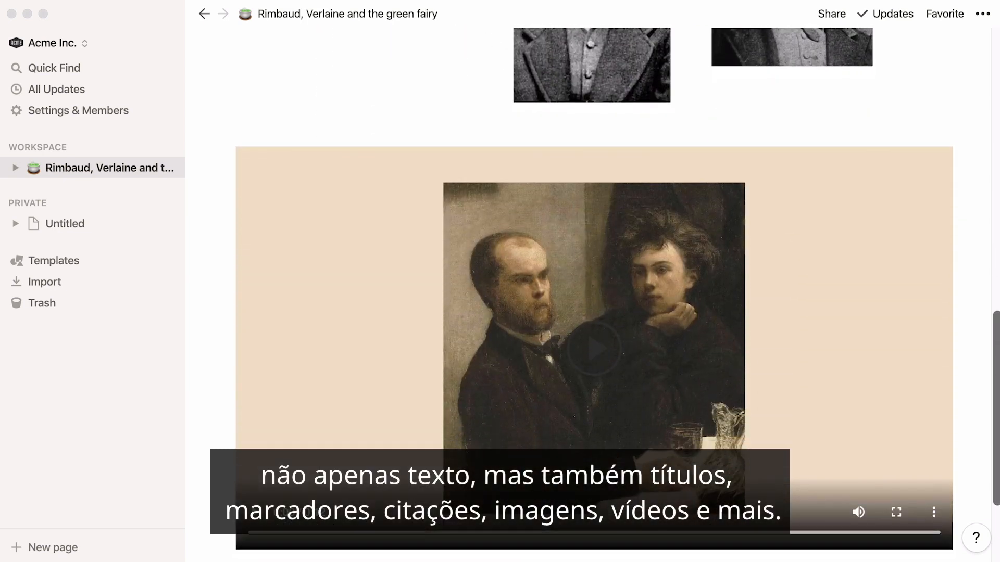
pyautogui.scroll(15, 594, 292)
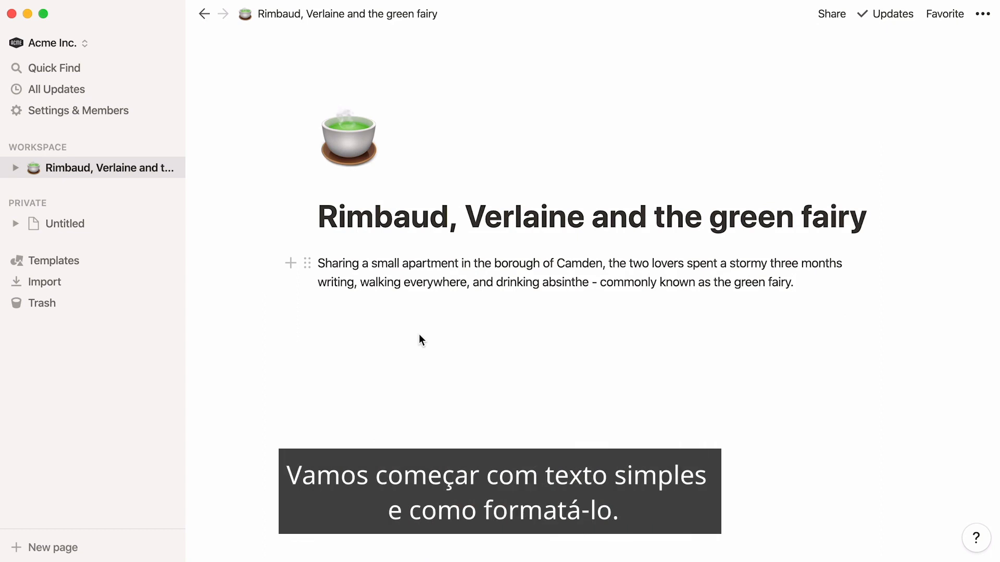
# Convert the paragraph under the title into different block types, including a page and finally a callout
pyautogui.tripleClick(461, 263)
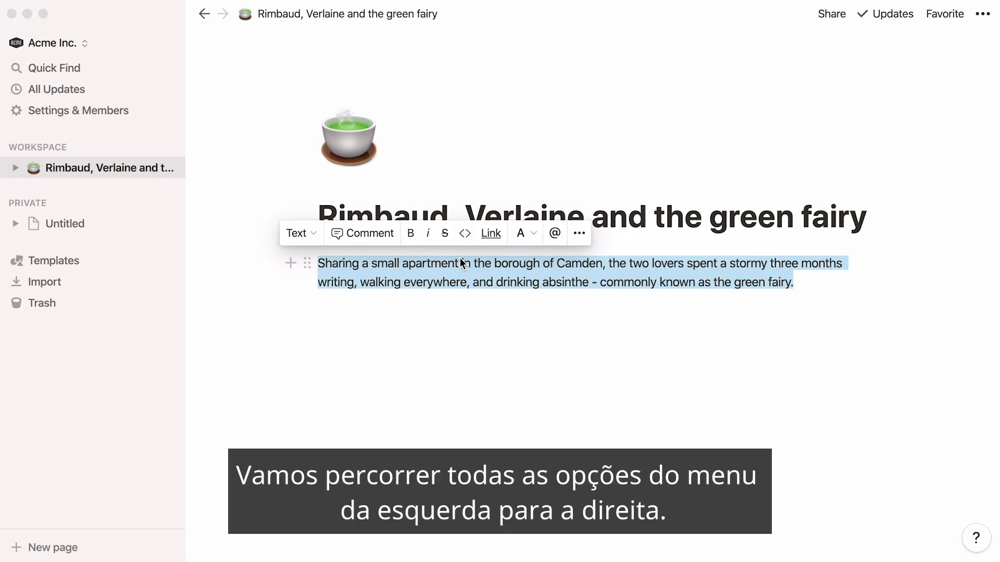
pyautogui.click(309, 237)
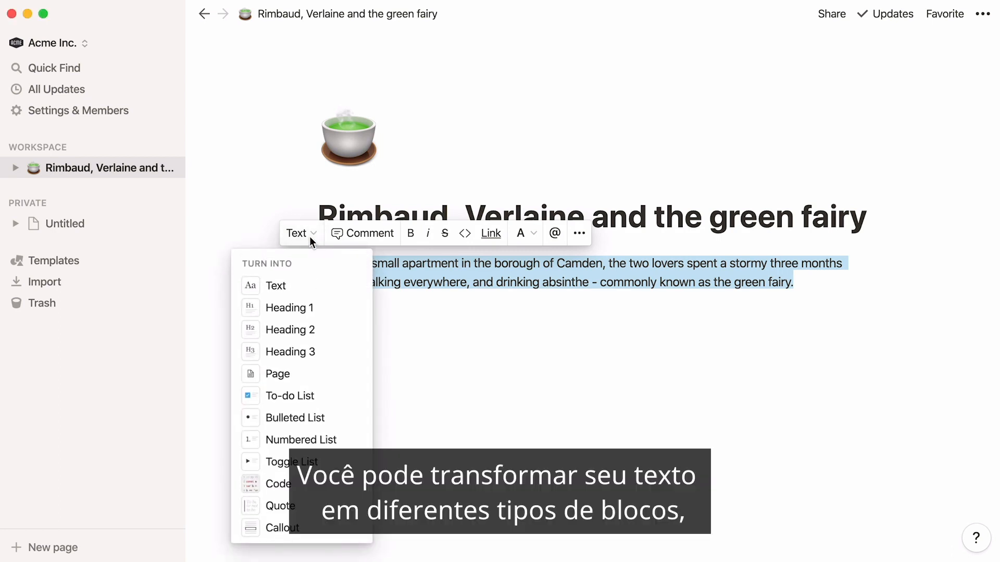
pyautogui.click(339, 353)
pyautogui.press('super+alt+9')
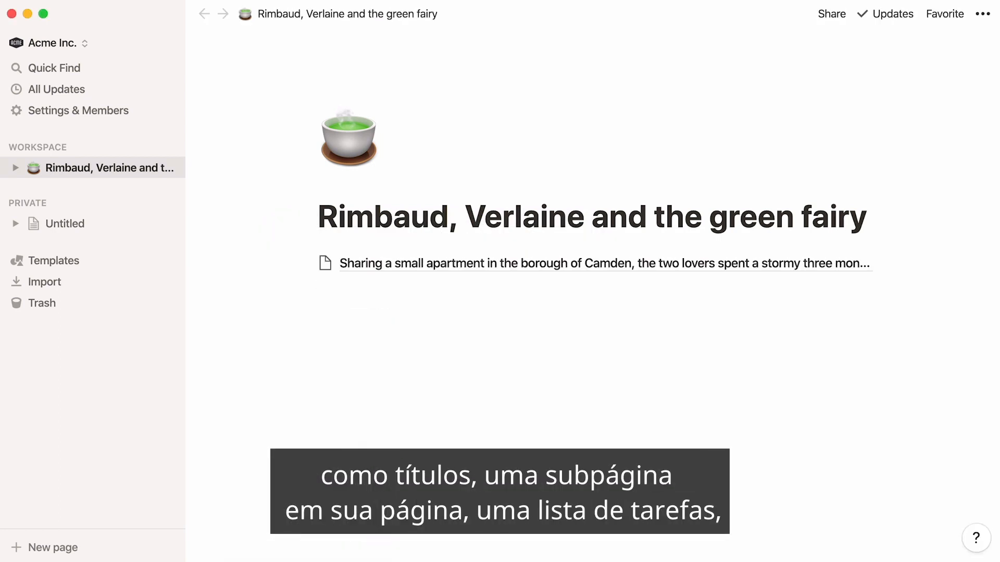
pyautogui.press('super+alt+4')
pyautogui.press('super+alt+7')
pyautogui.press('super+alt+8')
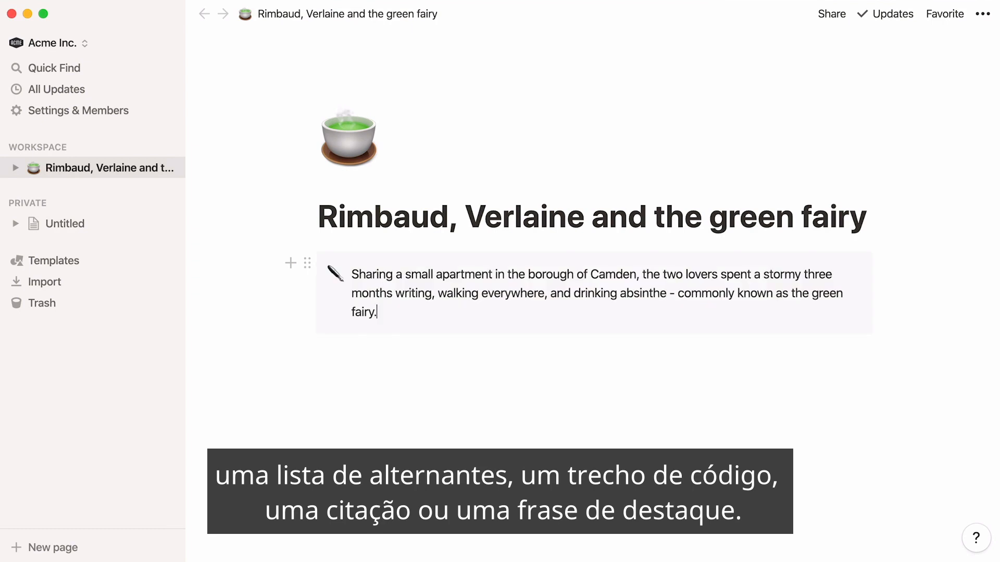
# Turn the callout back into a plain text block
pyautogui.press('super+a')
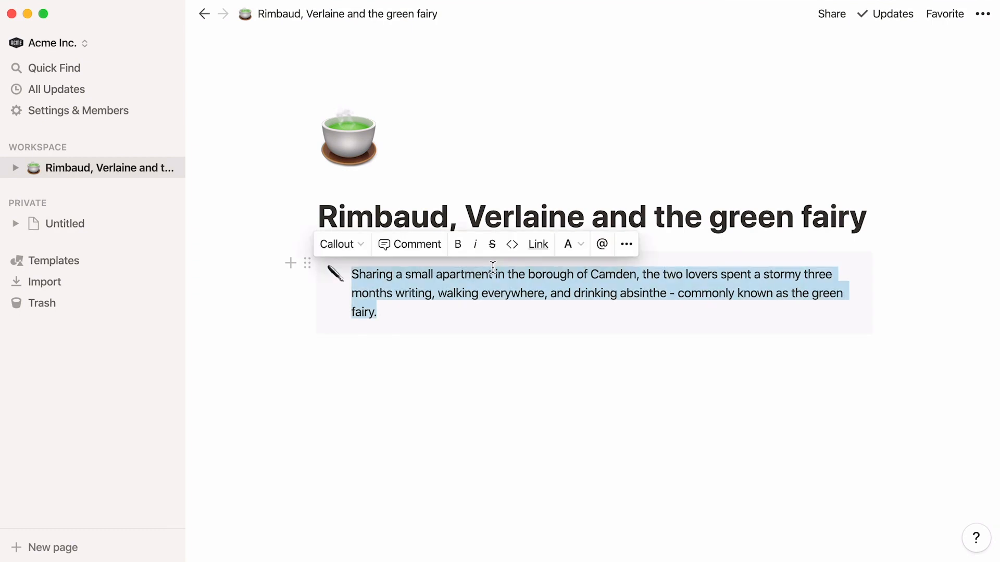
pyautogui.click(348, 247)
pyautogui.click(357, 293)
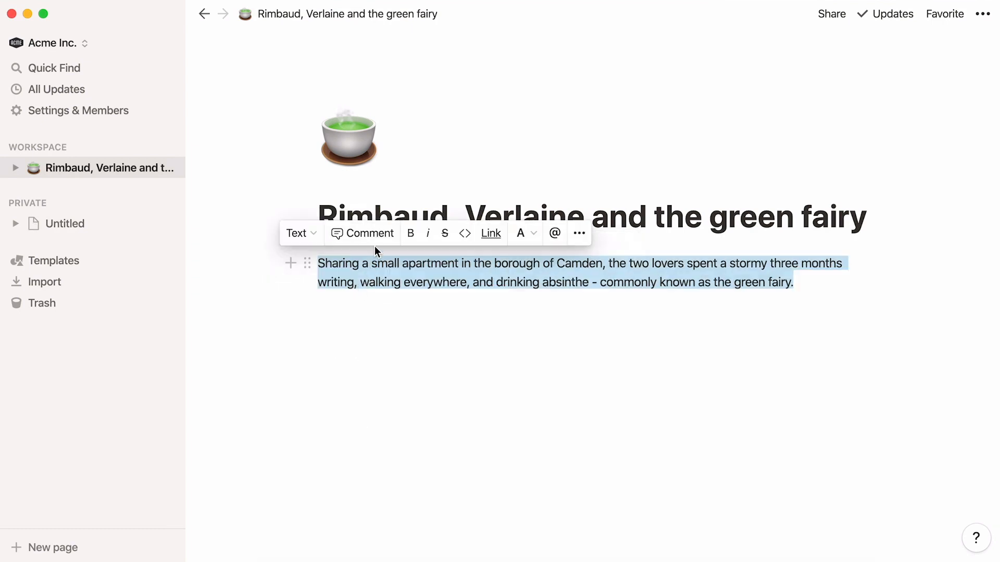
# Comment on the selected paragraph, mentioning the team member and asking "can you specify a date?", and send it
pyautogui.click(379, 244)
pyautogui.write('Alex, can you spe')
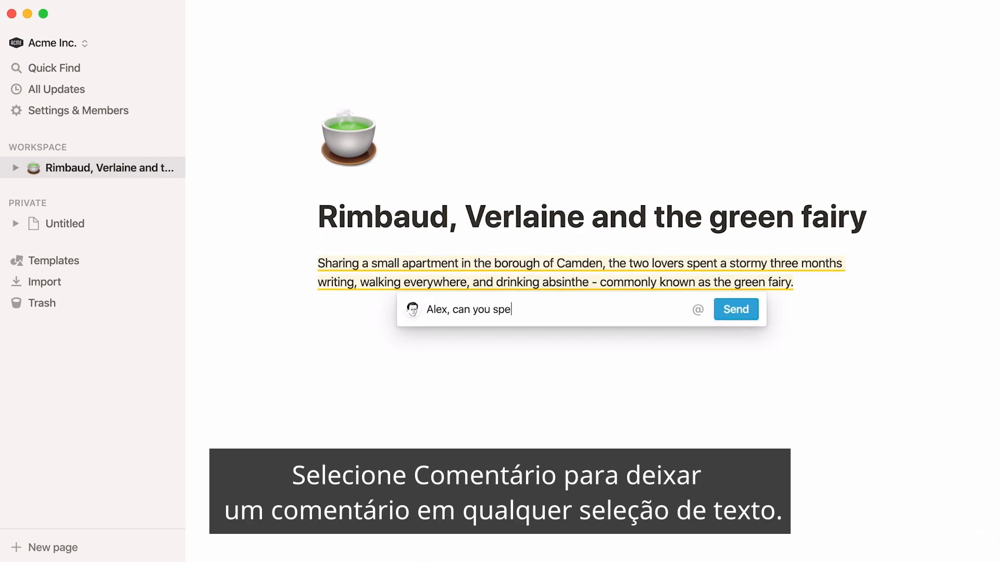
pyautogui.write('cify a date?')
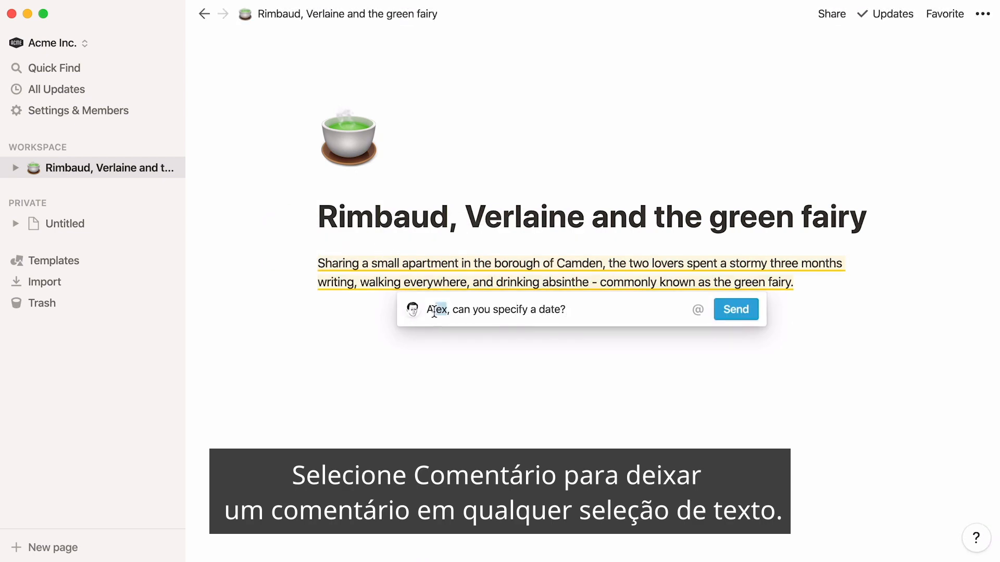
pyautogui.moveTo(446, 309); pyautogui.dragTo(423, 310)
pyautogui.write('@alex')
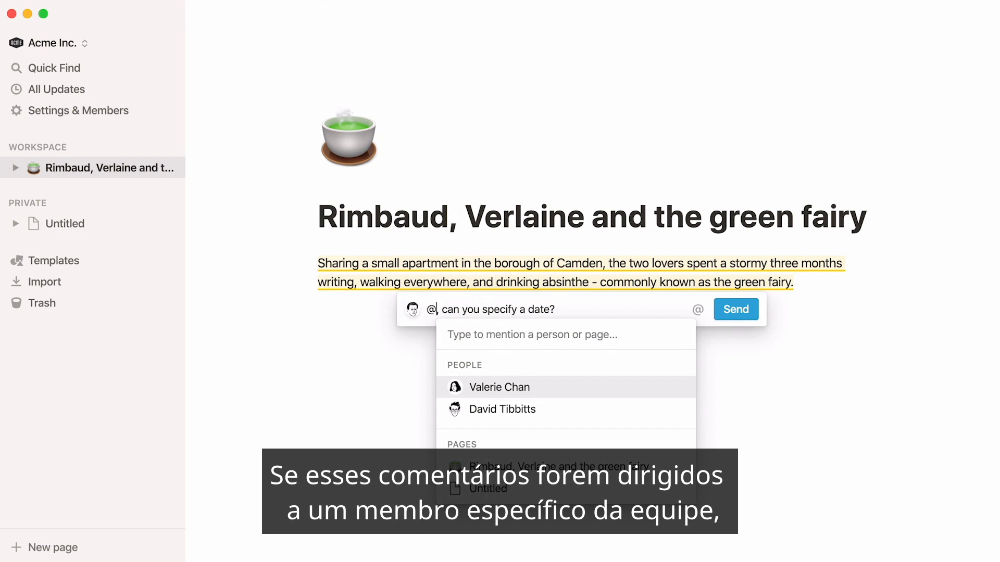
pyautogui.press('Return')
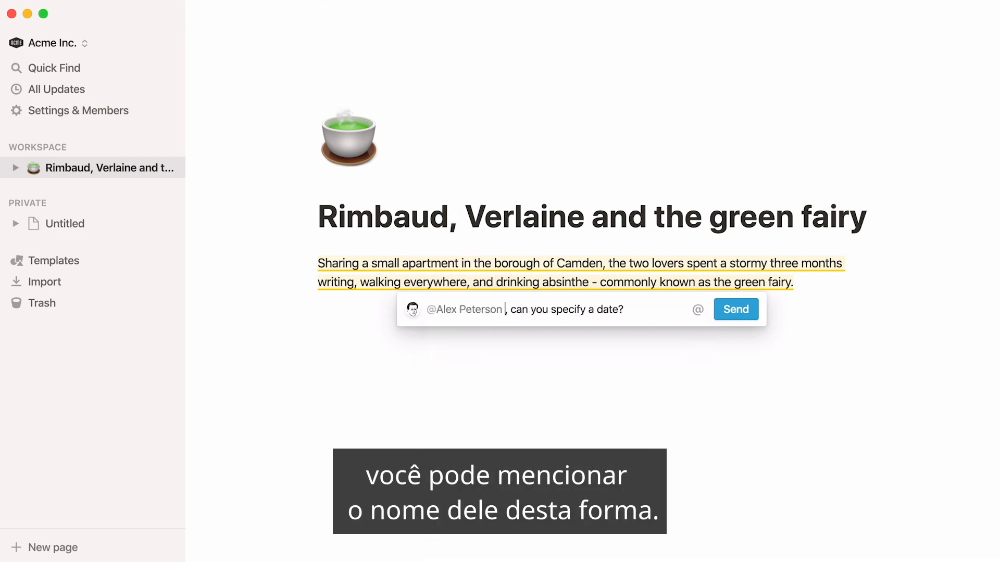
pyautogui.click(729, 312)
# Apply bold and italic to the whole paragraph and remove both styles again
pyautogui.tripleClick(696, 266)
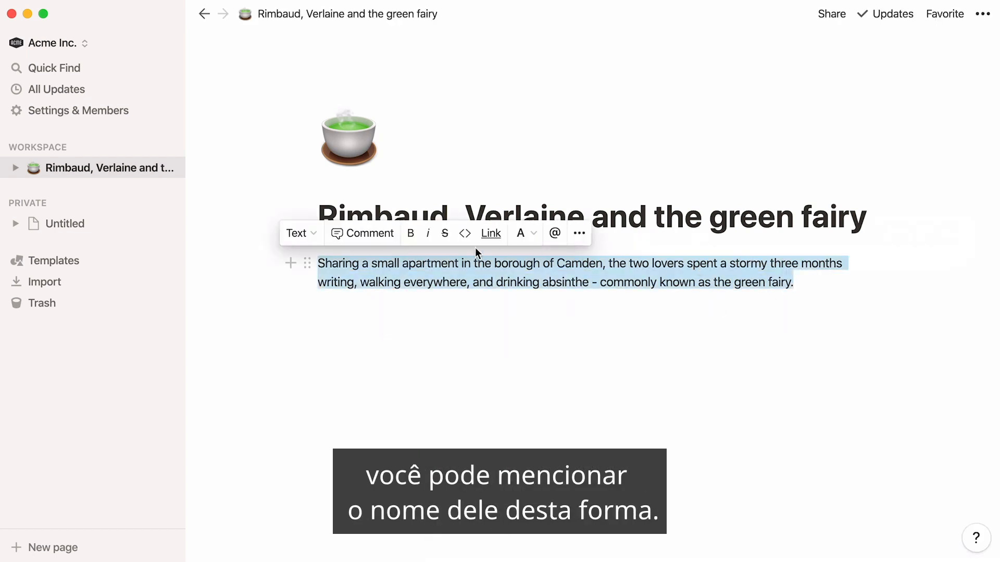
pyautogui.click(412, 233)
pyautogui.click(429, 240)
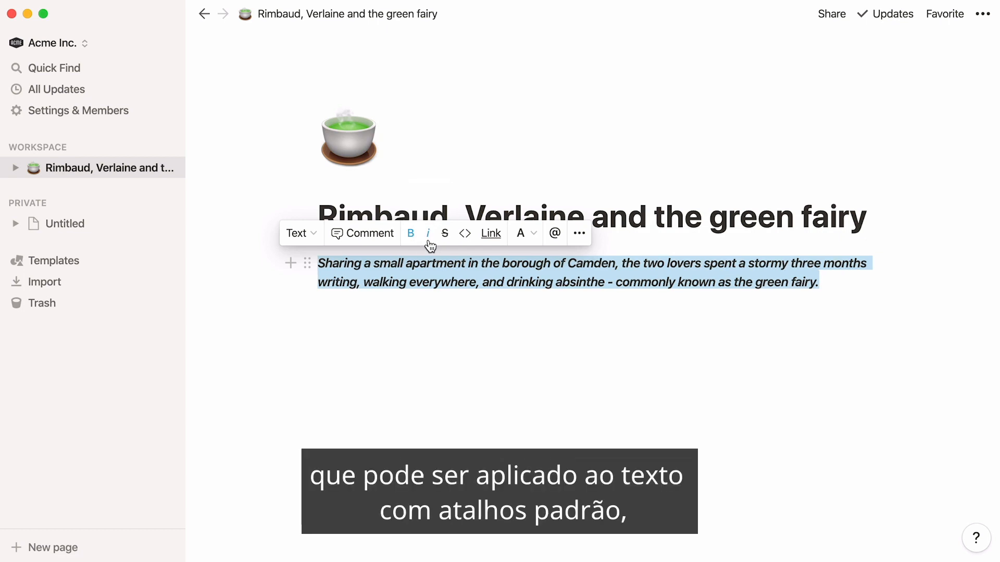
pyautogui.click(429, 241)
pyautogui.click(411, 241)
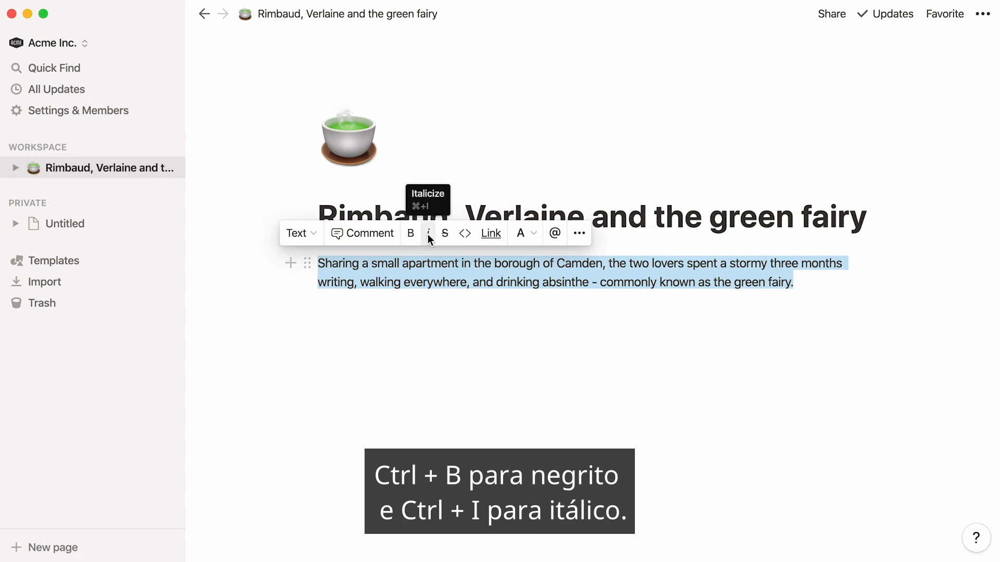
# Try strikethrough and code formatting on the paragraph one after the other, clearing each of them
pyautogui.click(446, 235)
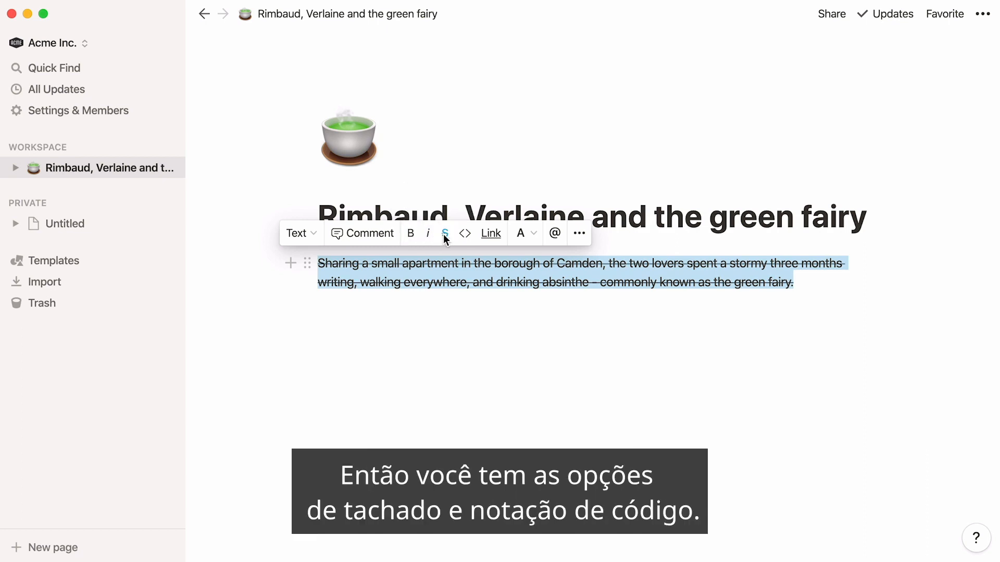
pyautogui.click(445, 235)
pyautogui.click(467, 234)
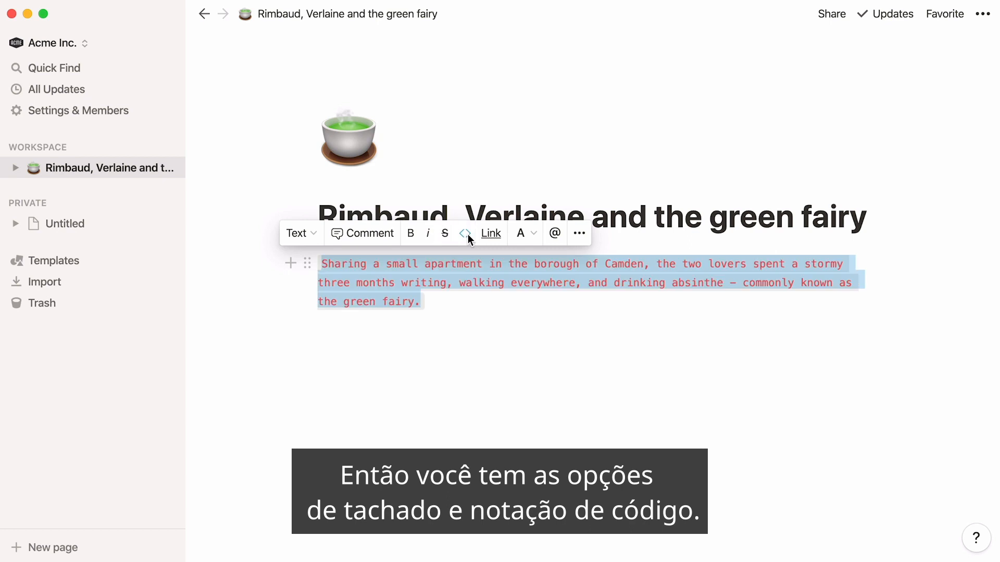
pyautogui.click(467, 236)
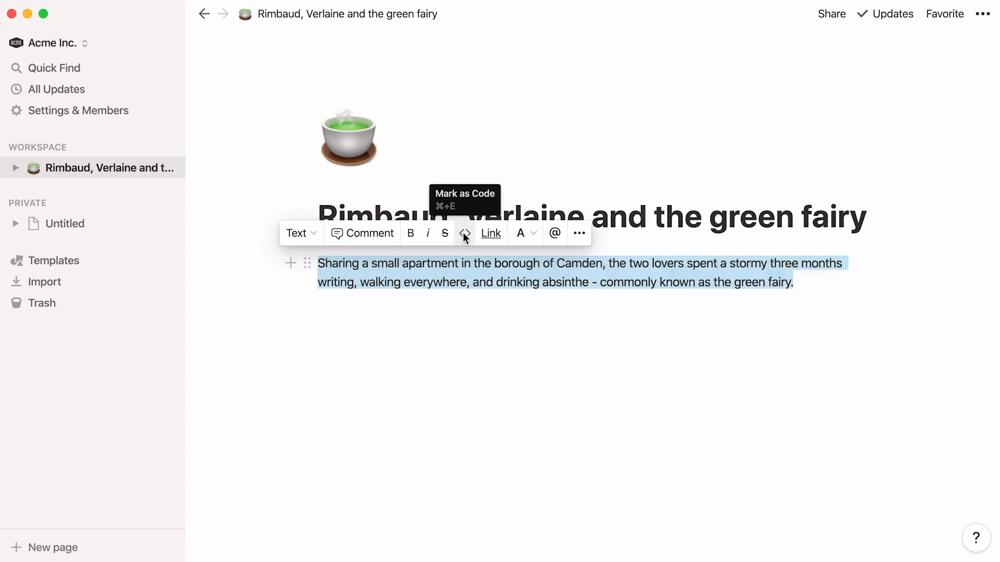
pyautogui.click(491, 234)
pyautogui.write('https://www.newyorker.com/magazine/2011/08/29/rebel-rebel')
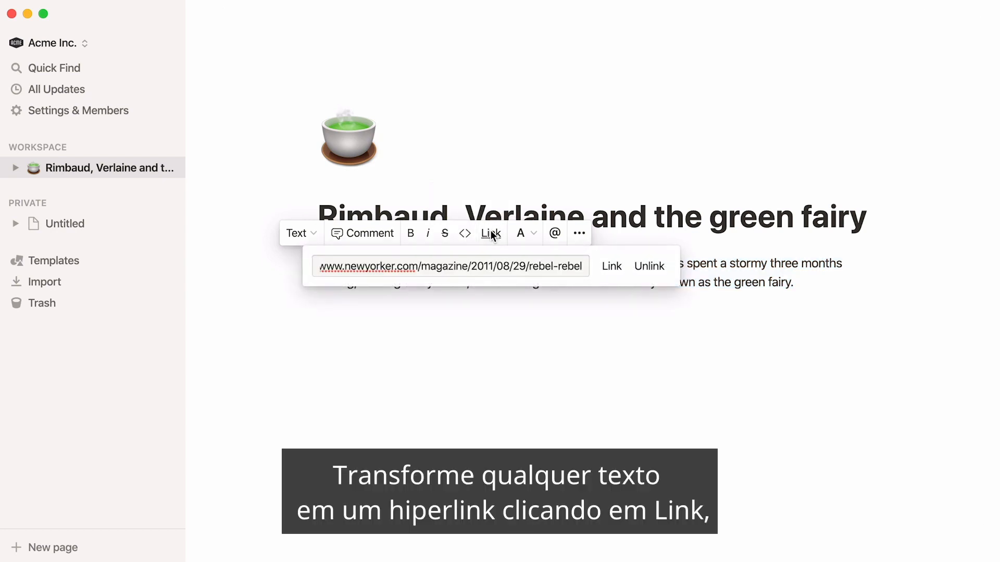
pyautogui.click(611, 272)
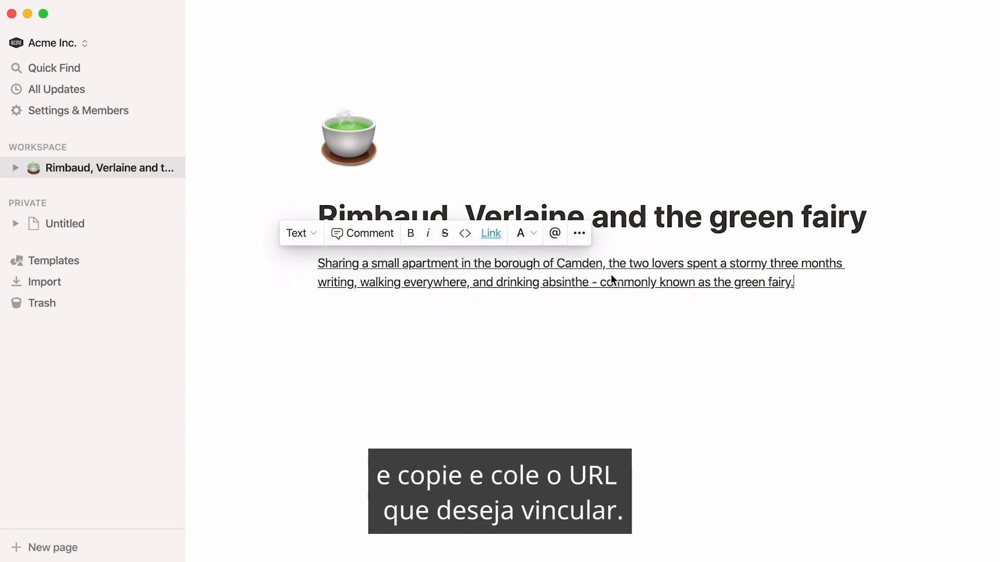
pyautogui.click(648, 268)
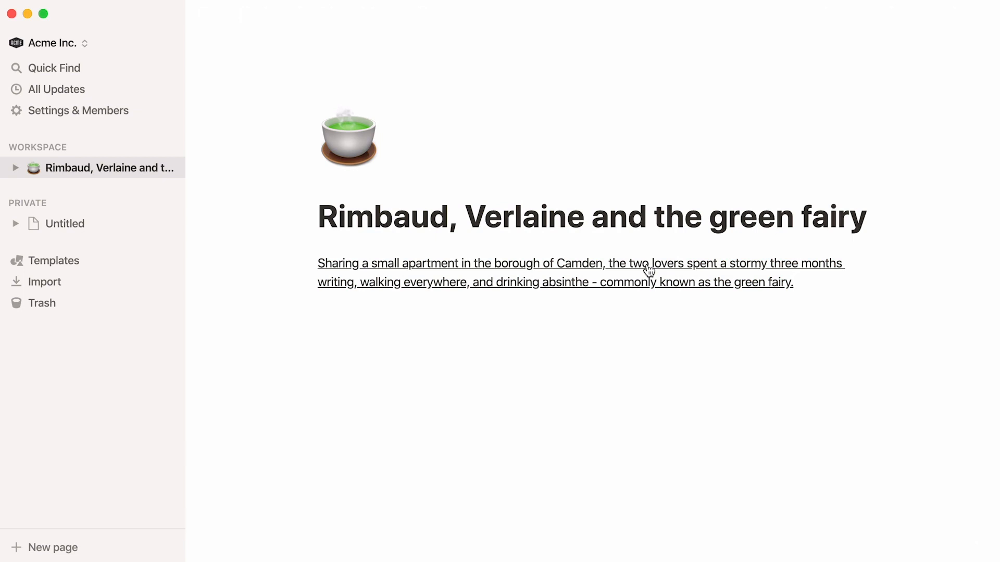
# Color the whole paragraph's text green and apply the Green Background to it
pyautogui.moveTo(793, 283); pyautogui.dragTo(552, 251)
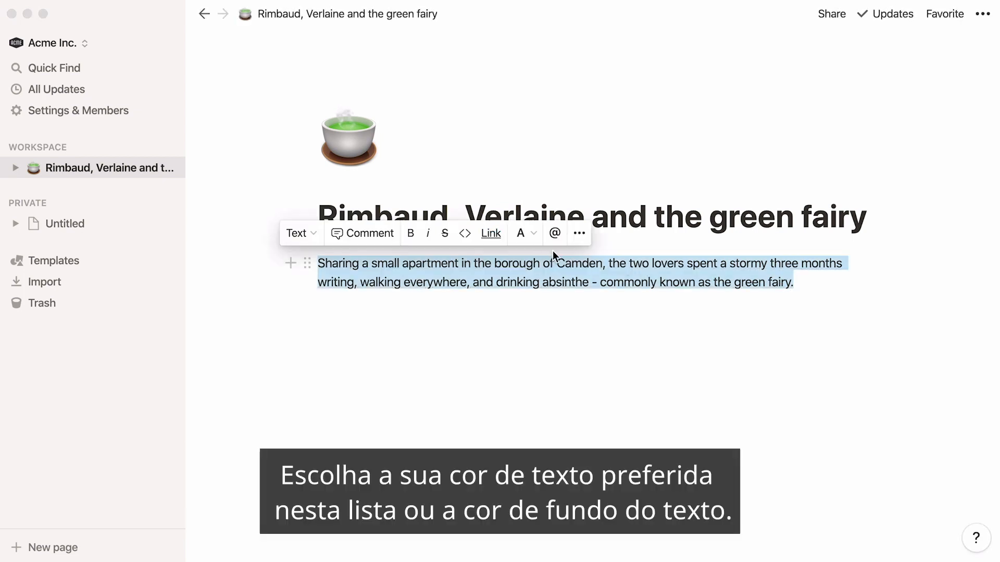
pyautogui.click(530, 236)
pyautogui.click(529, 369)
pyautogui.scroll(-5, 541, 443)
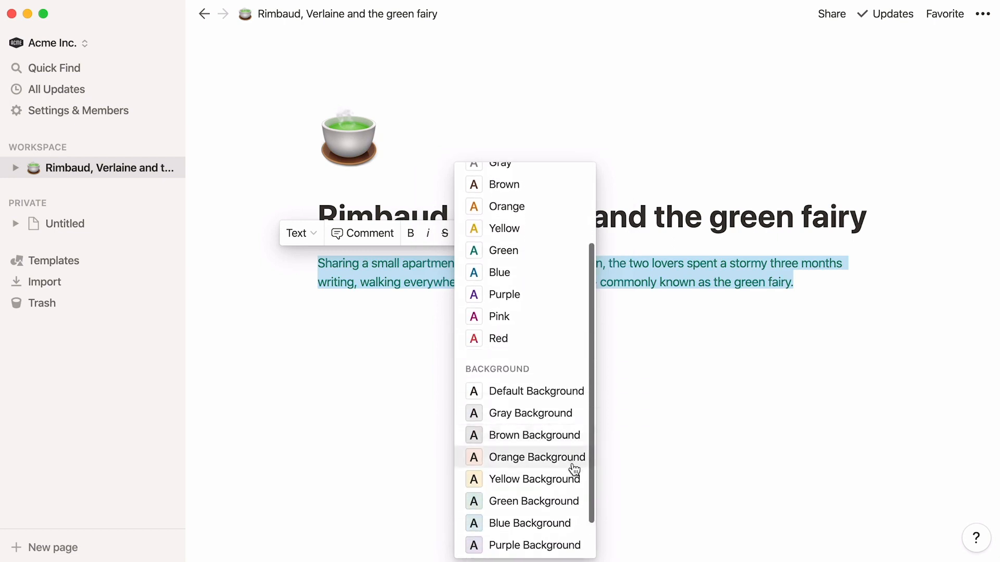
pyautogui.click(572, 503)
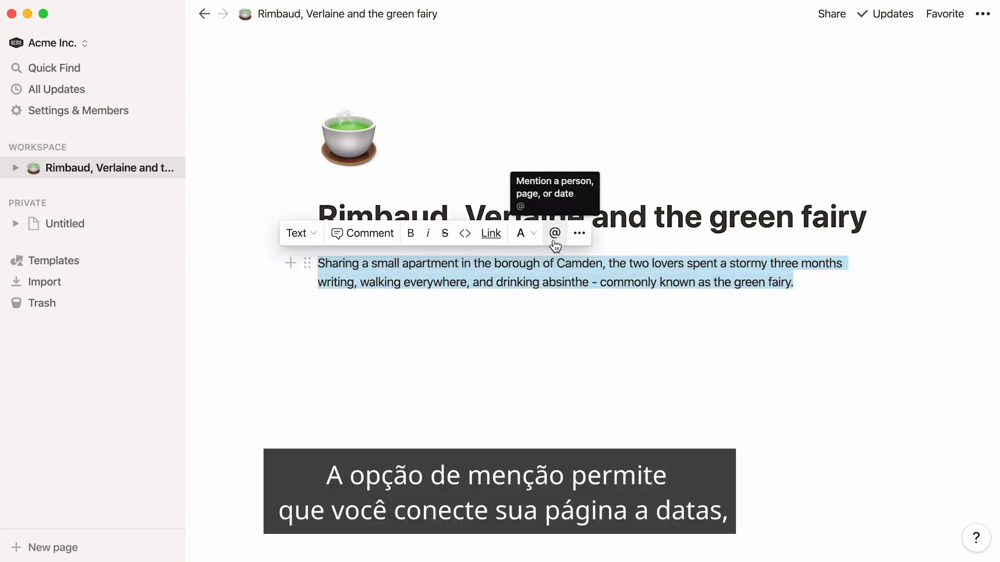
# Start a mention at the end of the paragraph and browse the date, person and page suggestions
pyautogui.click(555, 243)
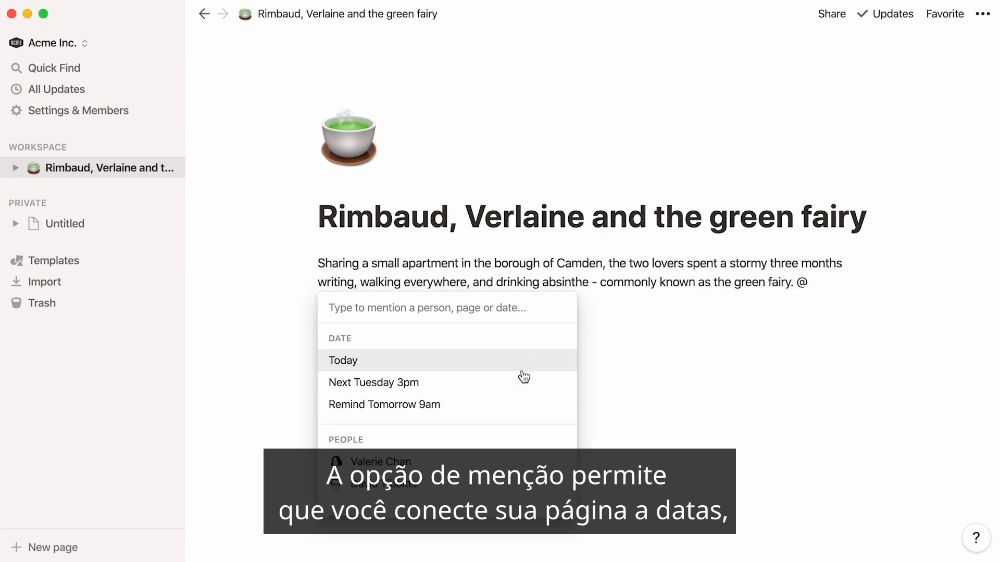
pyautogui.scroll(-2, 516, 436)
pyautogui.scroll(-1, 508, 468)
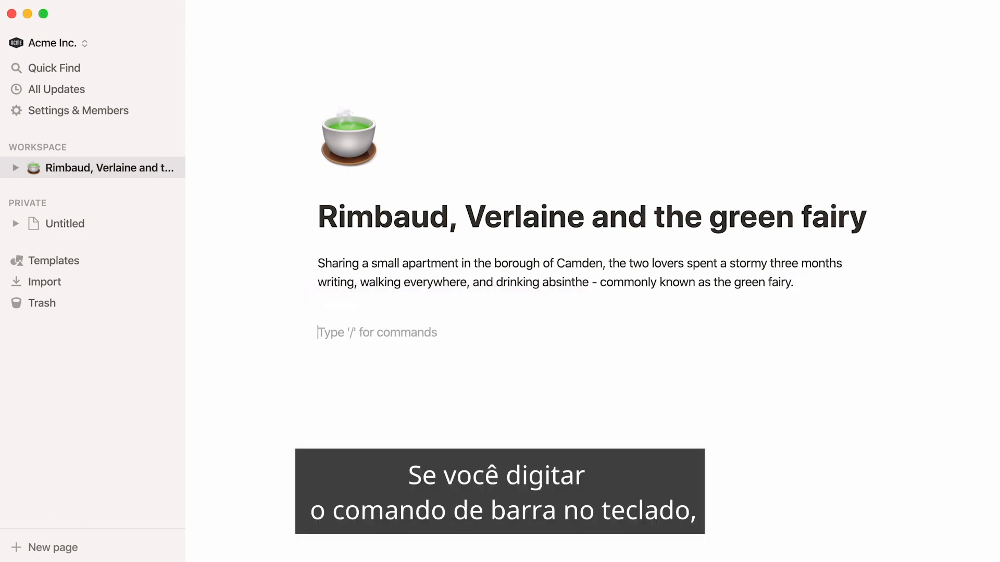
# Browse the basic block types for the empty line below the paragraph and dismiss the list
pyautogui.write('/')
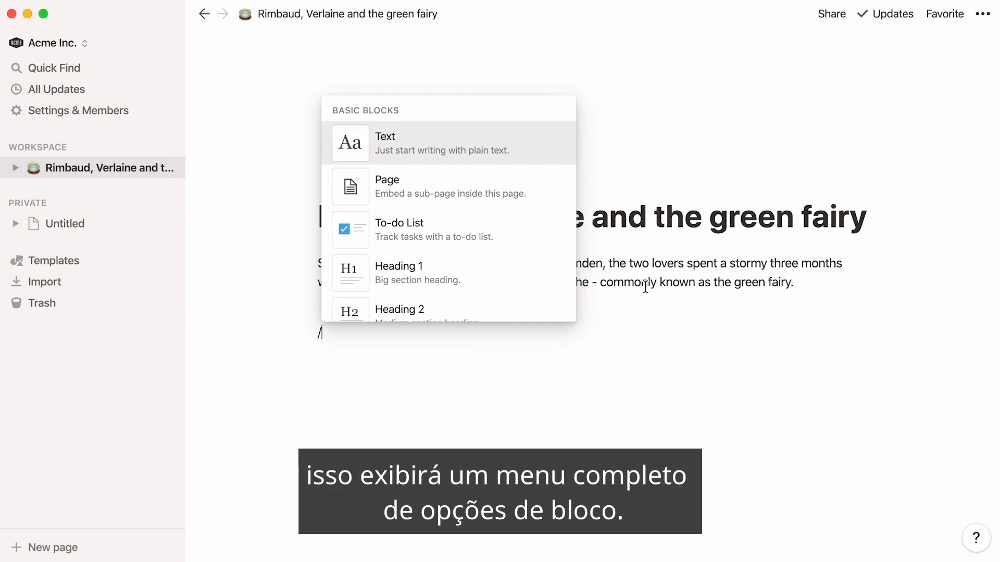
pyautogui.scroll(-4, 558, 281)
pyautogui.scroll(-2, 558, 281)
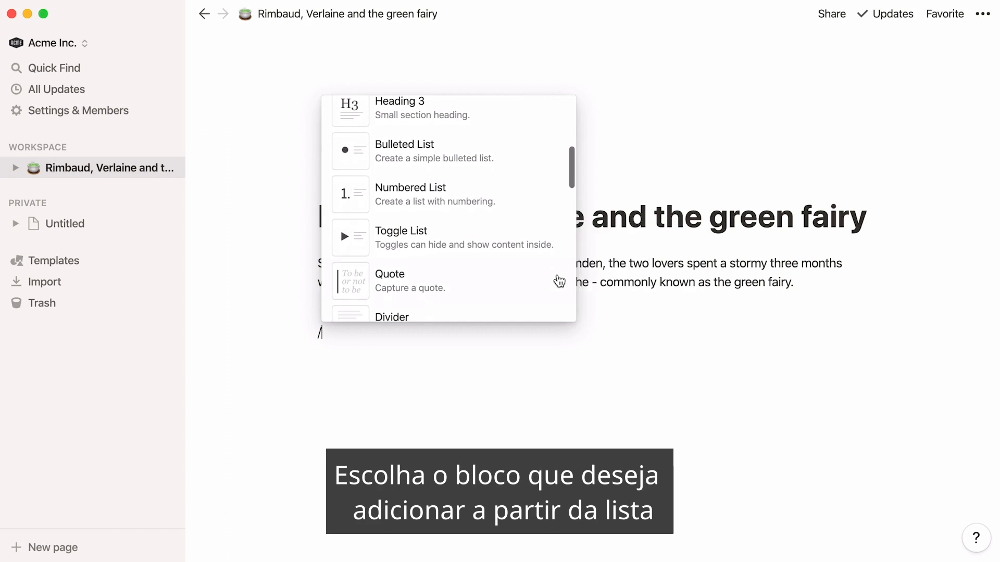
pyautogui.press('BackSpace')
# Below the paragraph, add a quote: "We are the artless ones, / Hair braided, eyes blue, / Who live almost hidden from view / In novels barely read."
pyautogui.write('/quote')
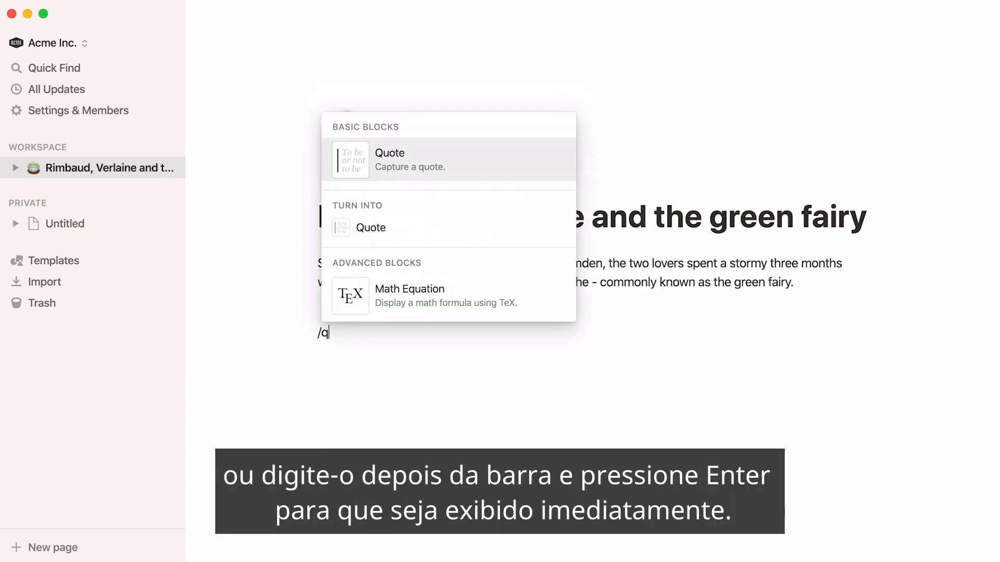
pyautogui.press('Return')
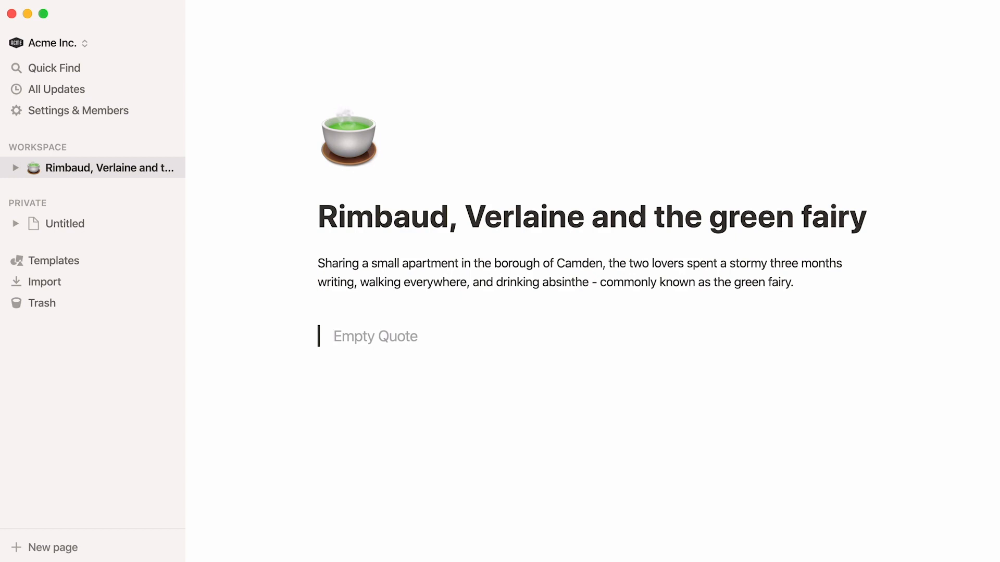
pyautogui.write('We are the artless ones, Hair braided, eyes blue, Who live almost hidden from view In novels barely read.')
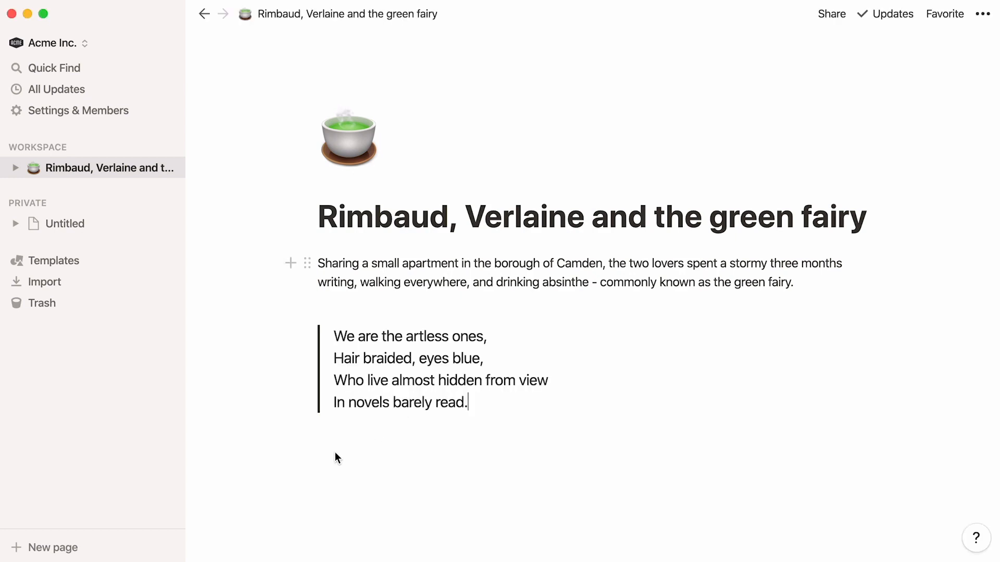
# Add an empty line below the quote and browse the inline database blocks available for it
pyautogui.press('Return')
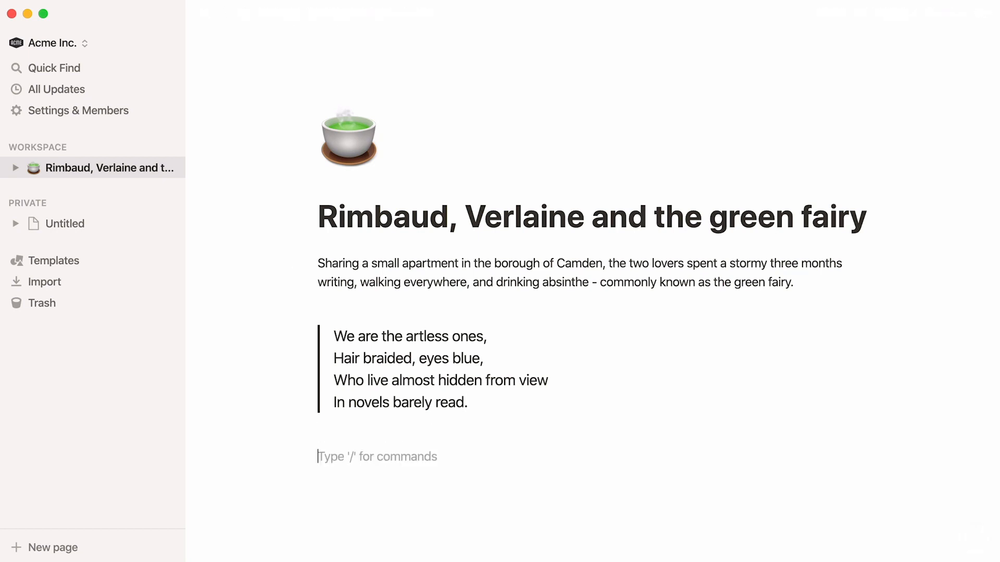
pyautogui.write('/')
pyautogui.scroll(-10, 569, 237)
pyautogui.scroll(-5, 570, 237)
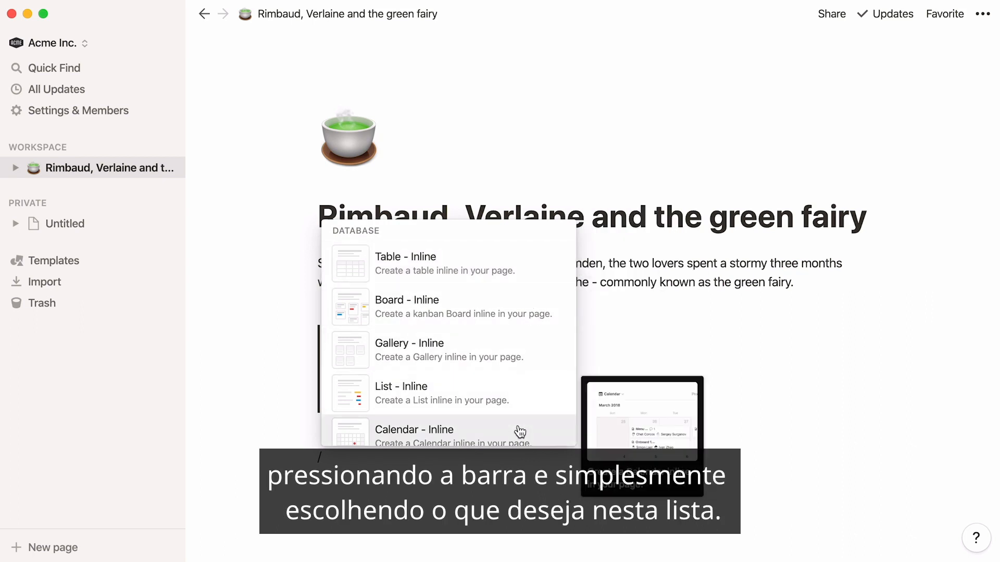
pyautogui.click(533, 394)
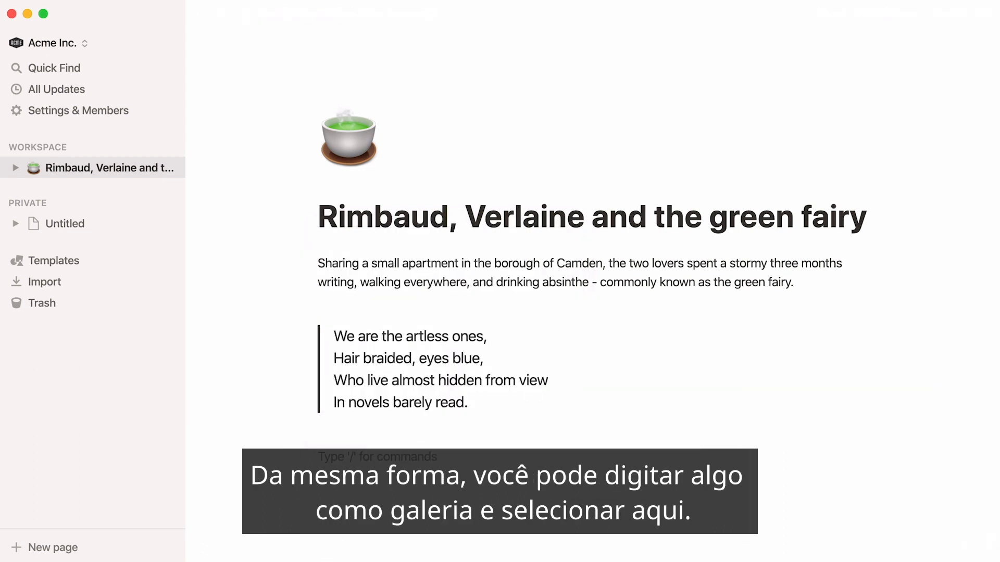
# Insert an inline gallery database below the quote and look through the cards of the Books gallery
pyautogui.write('/gallery')
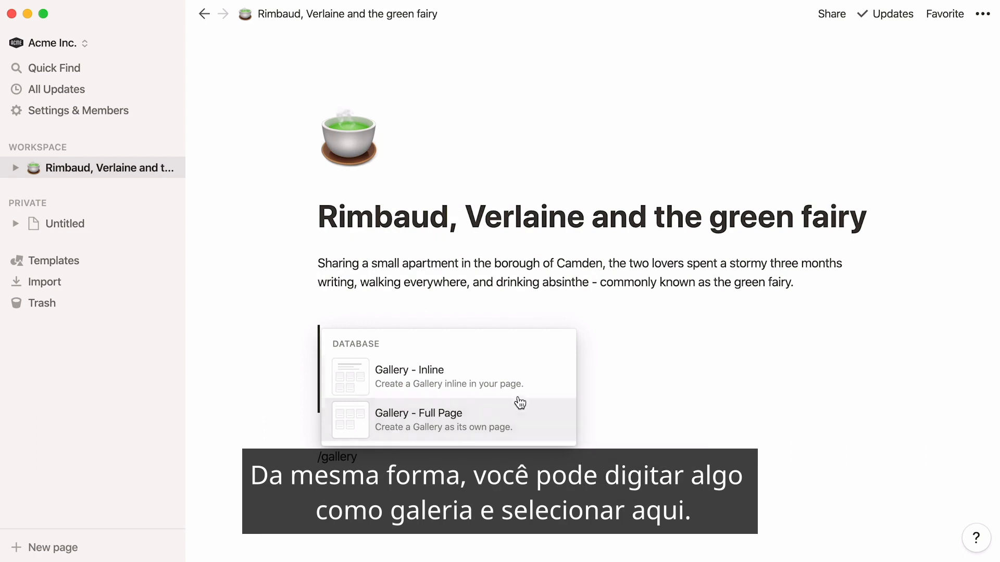
pyautogui.click(519, 400)
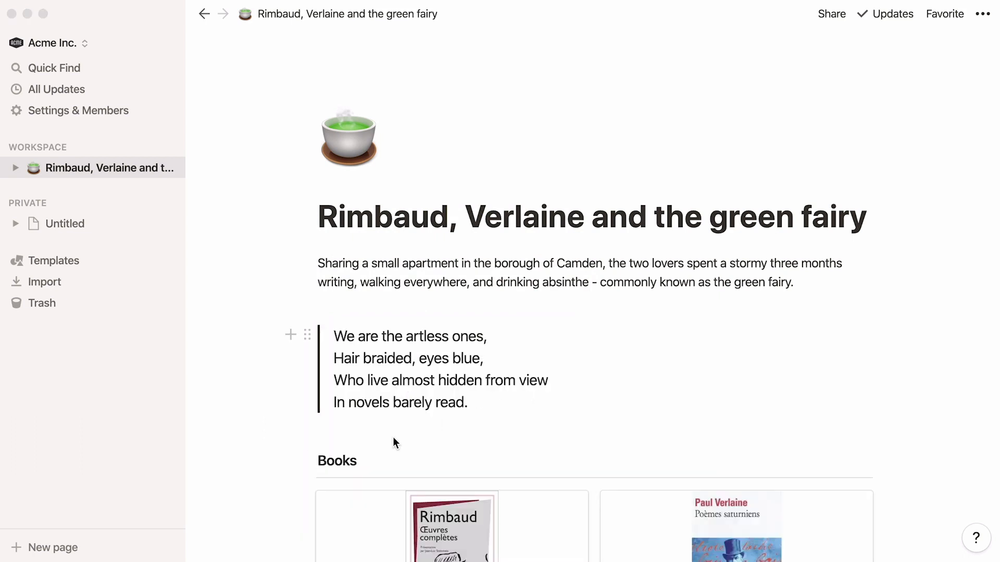
pyautogui.scroll(-3, 224, 513)
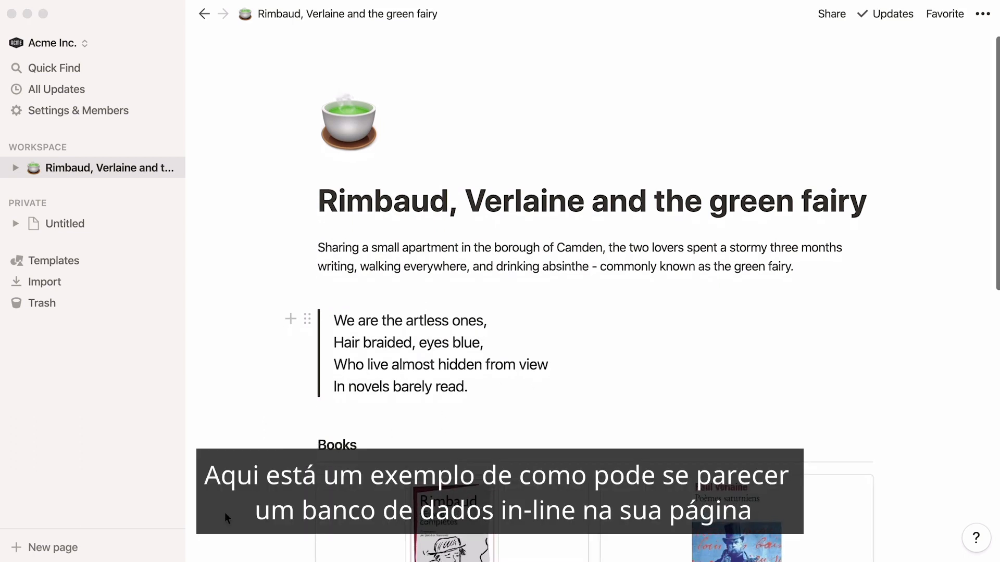
pyautogui.scroll(-3, 224, 513)
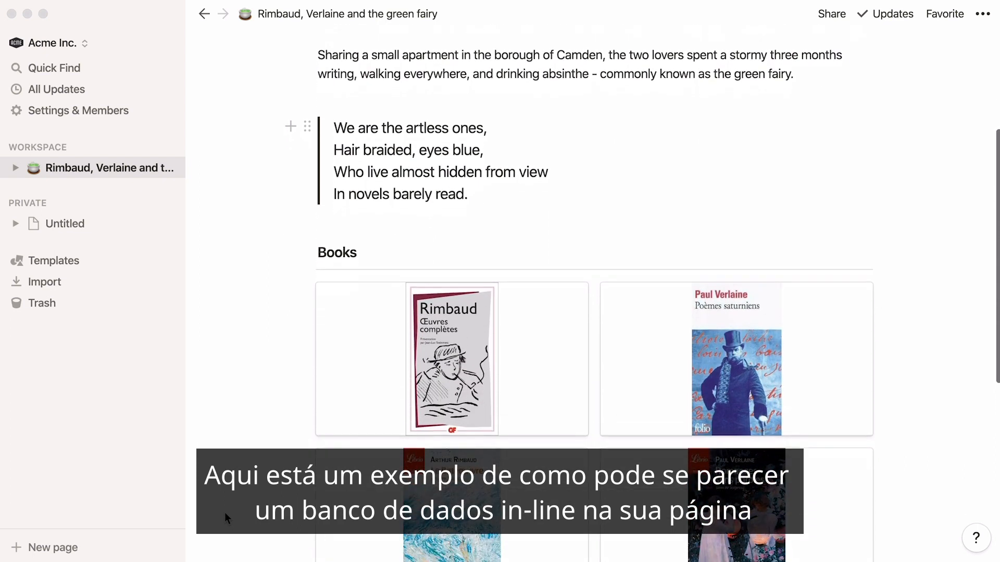
pyautogui.scroll(5, 224, 512)
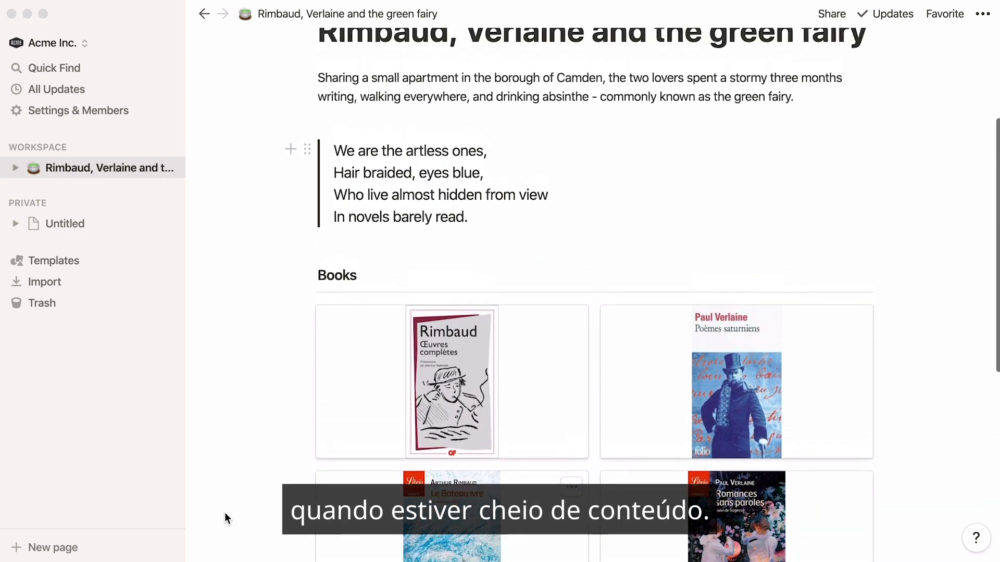
pyautogui.scroll(1, 225, 513)
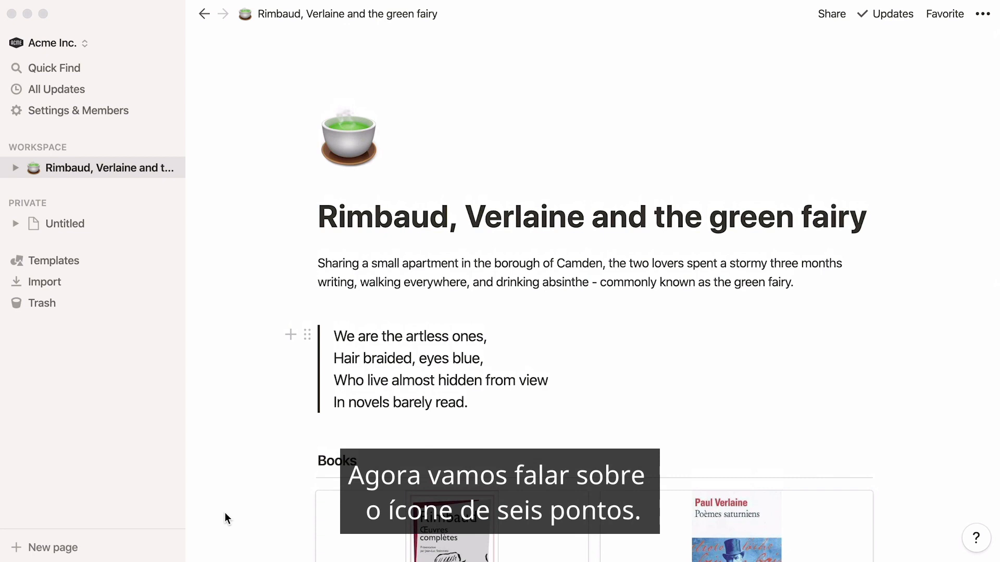
# Try duplicating the quote block and turning it into a toggle list
pyautogui.click(308, 336)
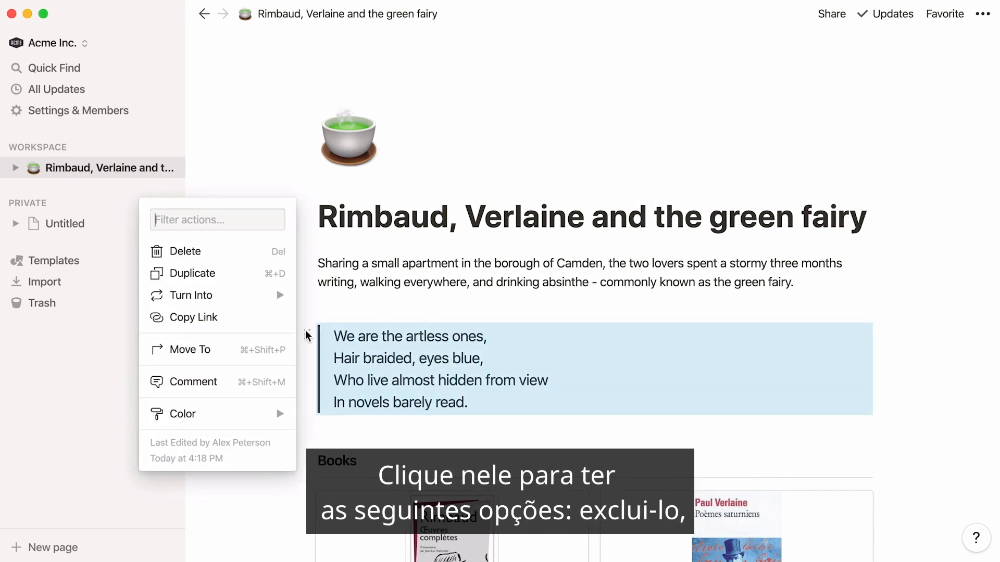
pyautogui.click(245, 269)
pyautogui.click(307, 335)
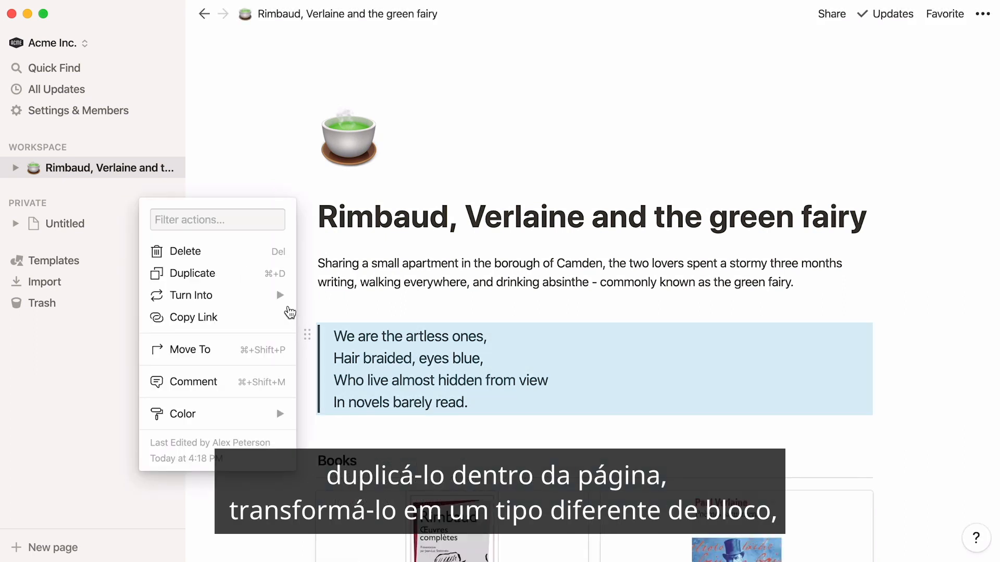
pyautogui.moveTo(277, 295)
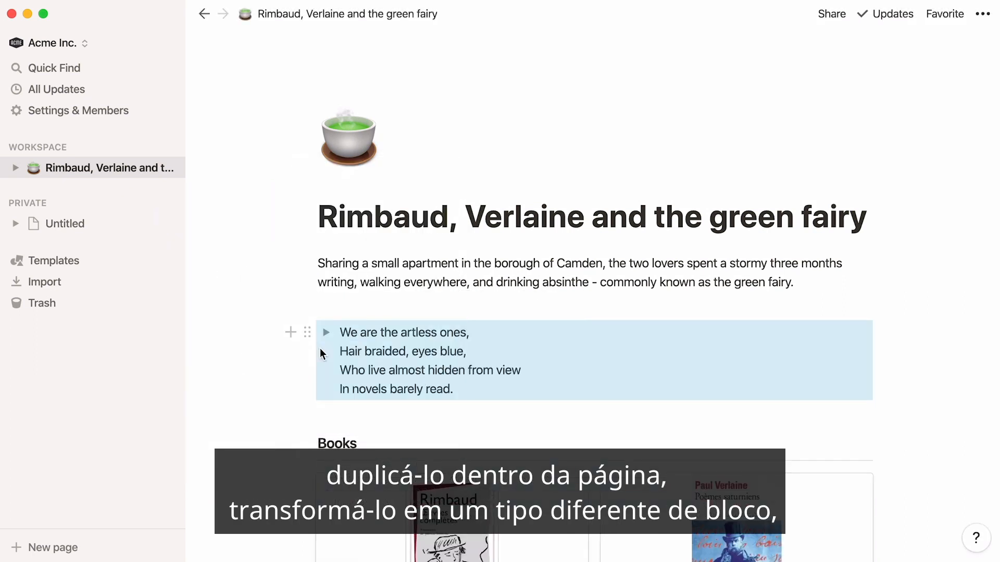
# Move the quote block to the Untitled page, view that page and return to the Rimbaud, Verlaine page
pyautogui.click(307, 335)
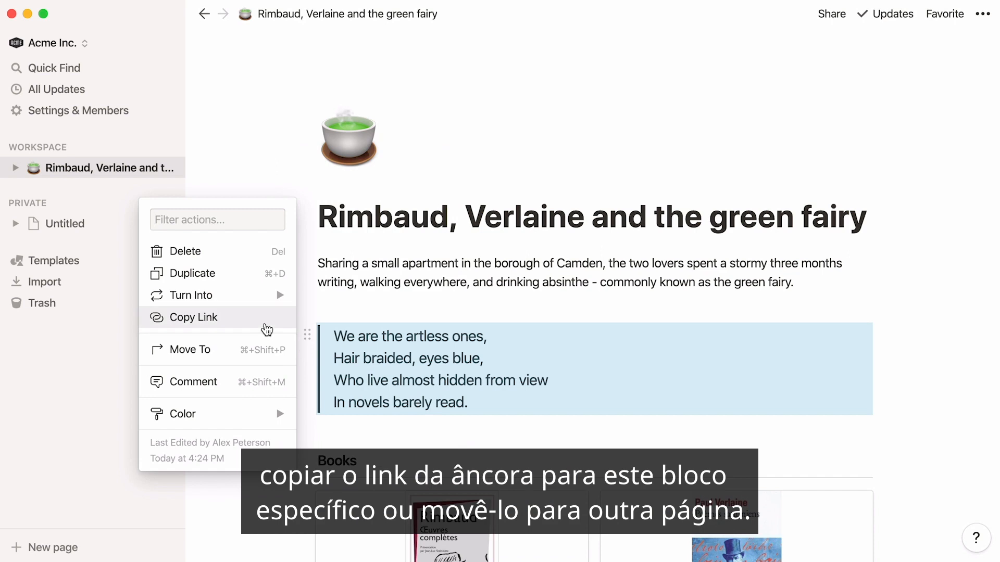
pyautogui.click(230, 350)
pyautogui.click(319, 441)
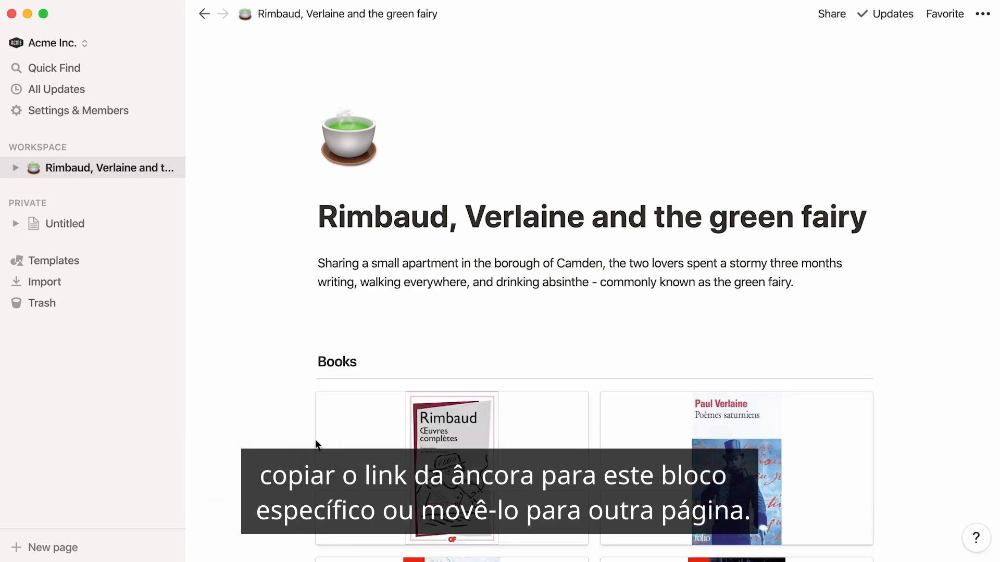
pyautogui.click(106, 222)
pyautogui.click(133, 176)
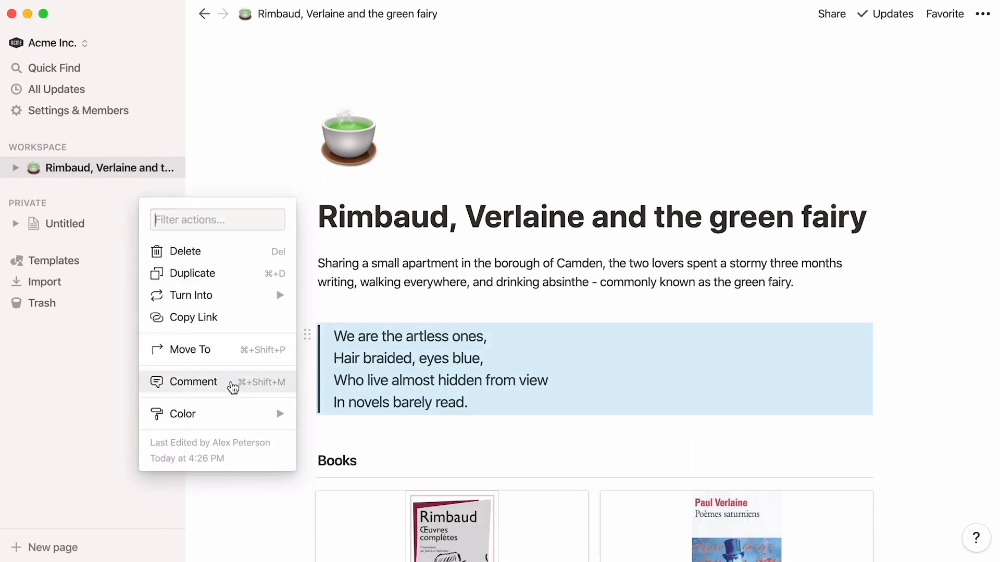
# Browse the text and background color options for the quote block and dismiss them
pyautogui.moveTo(230, 414)
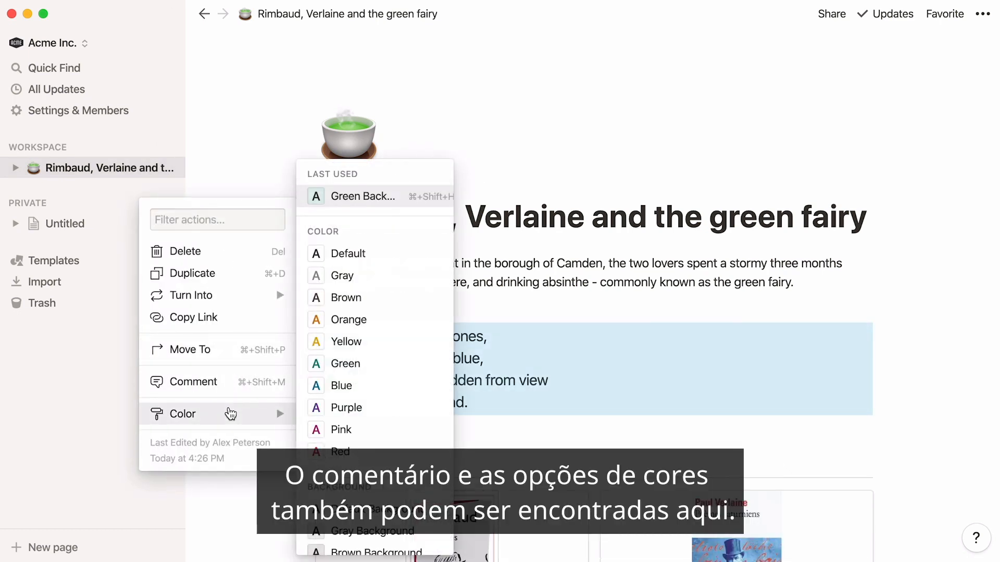
pyautogui.press('Escape')
pyautogui.click(671, 241)
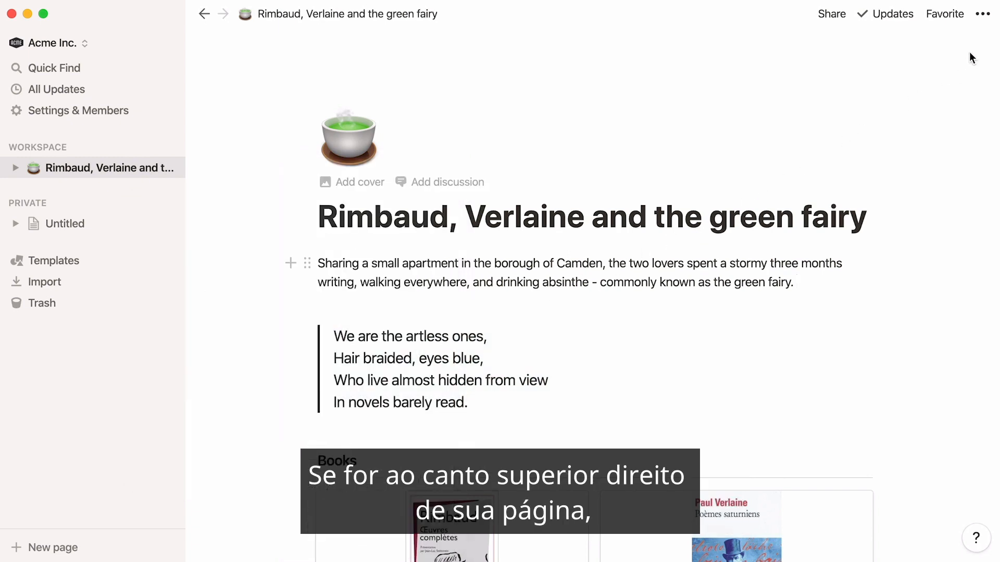
# Set the page's font style to Serif and try out small text and full width, leaving both off
pyautogui.click(983, 16)
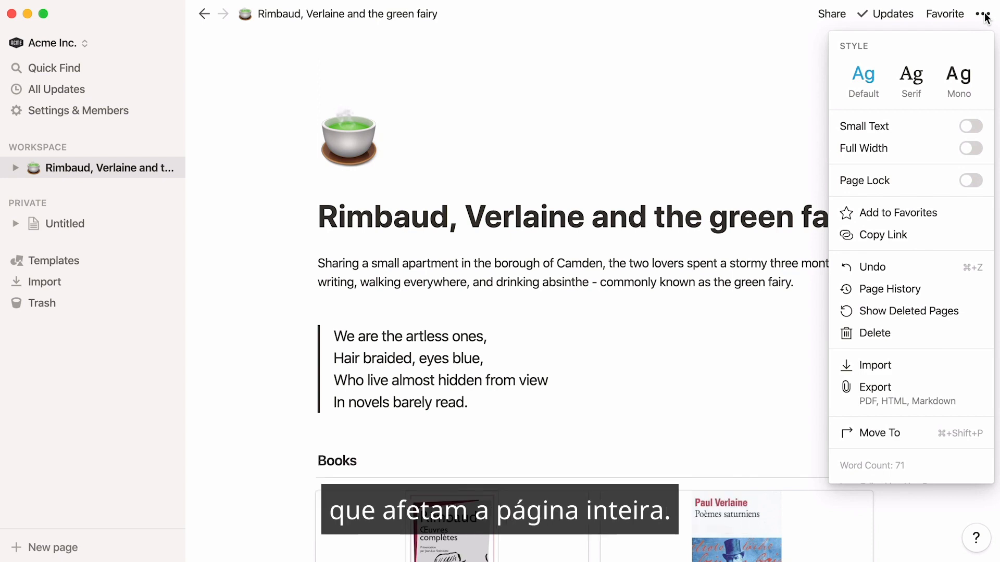
pyautogui.click(925, 77)
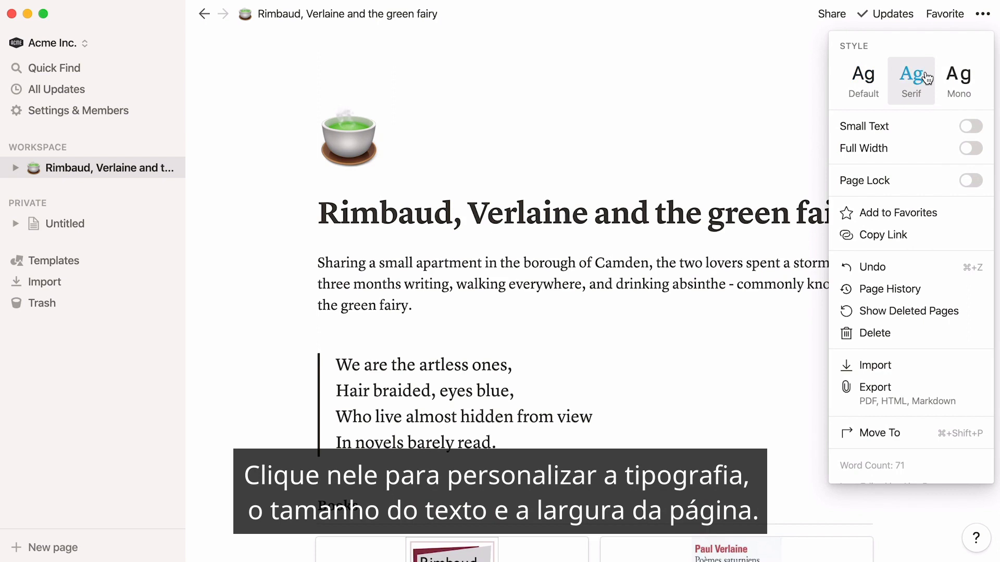
pyautogui.click(970, 127)
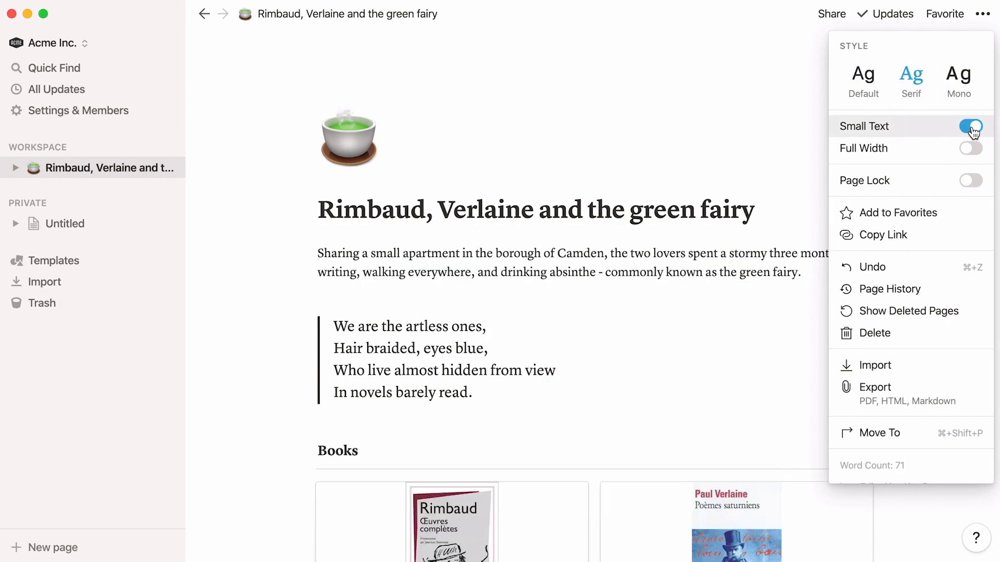
pyautogui.click(972, 128)
pyautogui.click(971, 149)
pyautogui.click(970, 148)
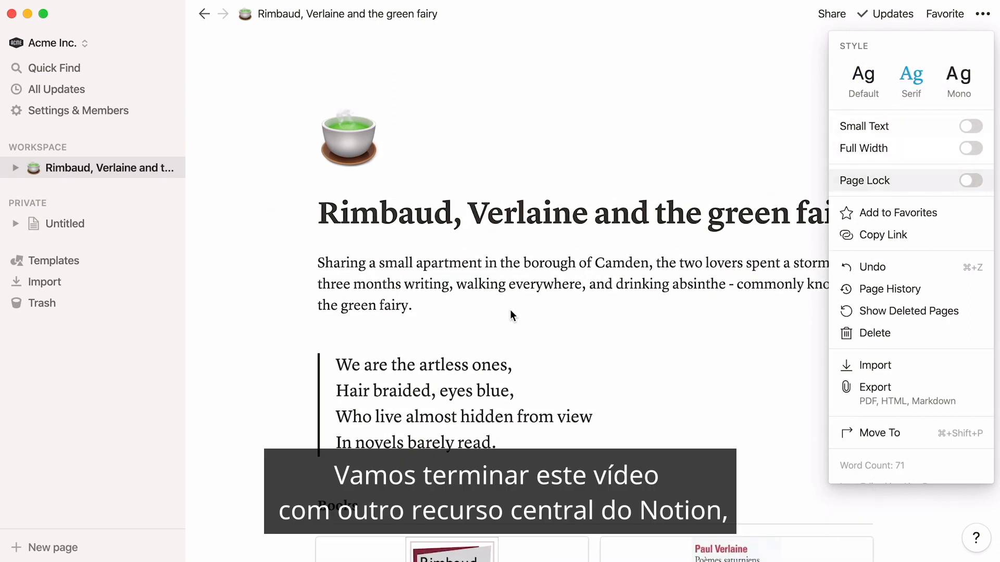
pyautogui.click(288, 406)
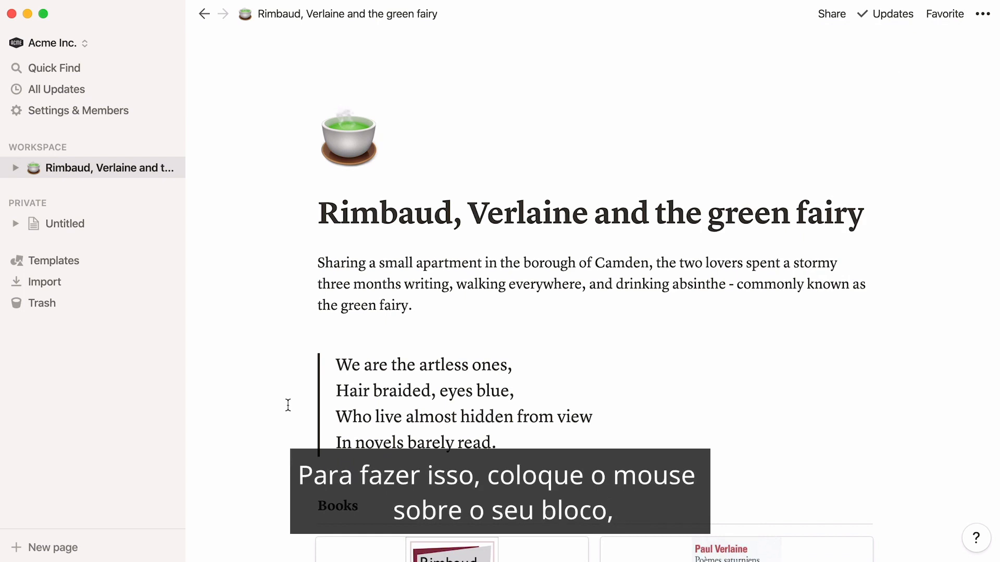
# Move the quote block above the paragraph, directly below the page title
pyautogui.moveTo(292, 371)
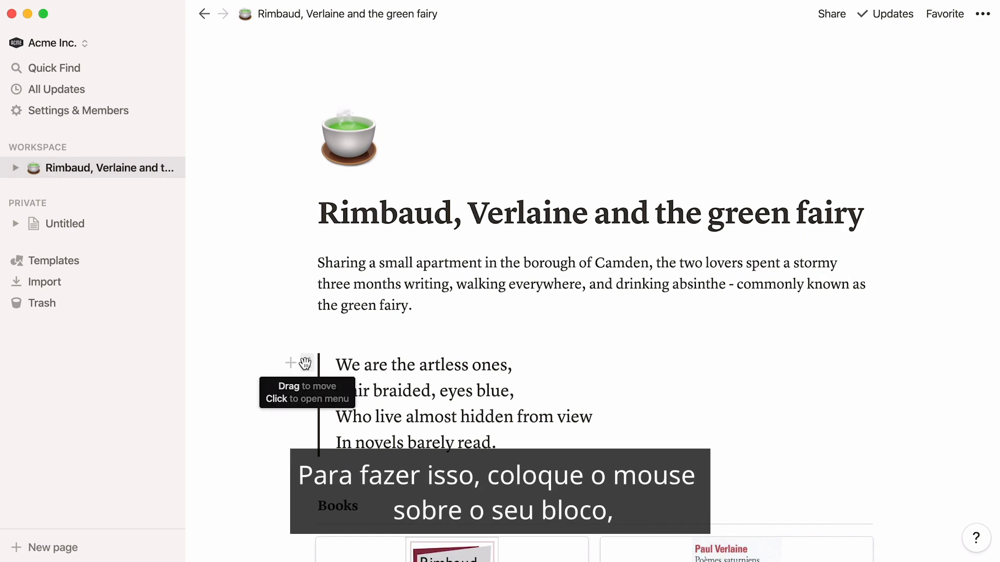
pyautogui.moveTo(306, 363); pyautogui.dragTo(316, 257)
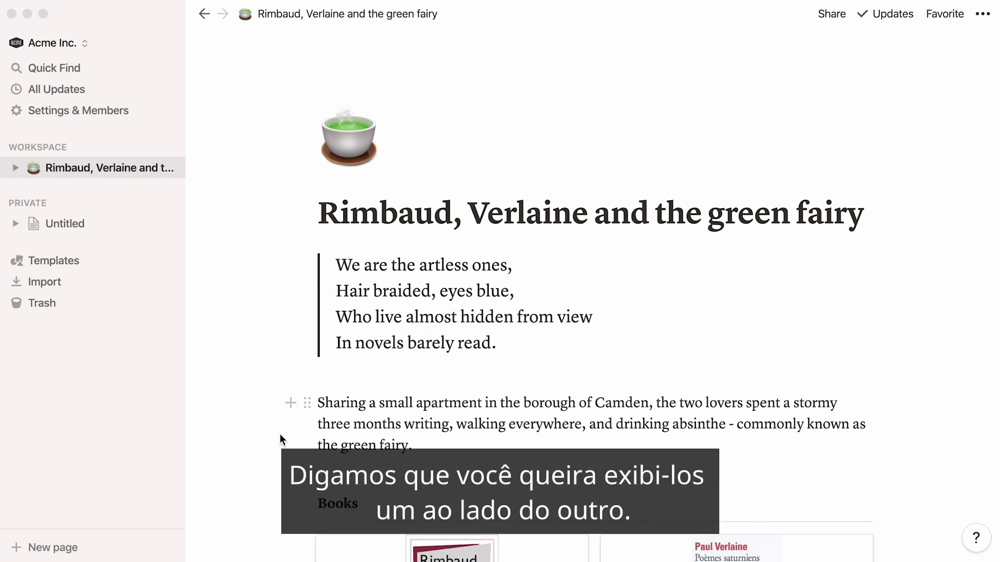
# Place the paragraph in a narrower column to the left of the quote and remove the empty line above the Books gallery
pyautogui.click(306, 401)
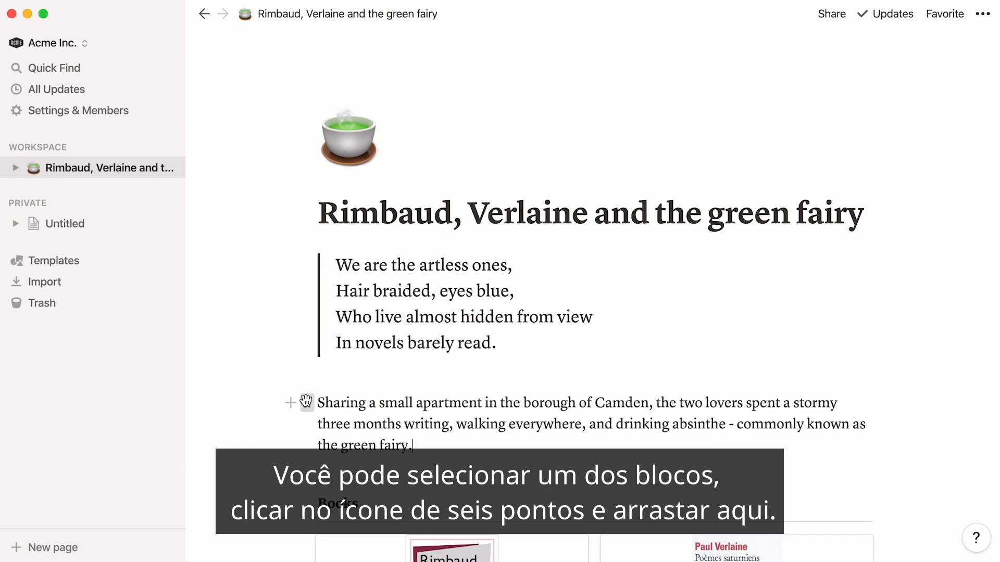
pyautogui.moveTo(306, 401); pyautogui.dragTo(286, 317)
pyautogui.moveTo(597, 307); pyautogui.dragTo(546, 301)
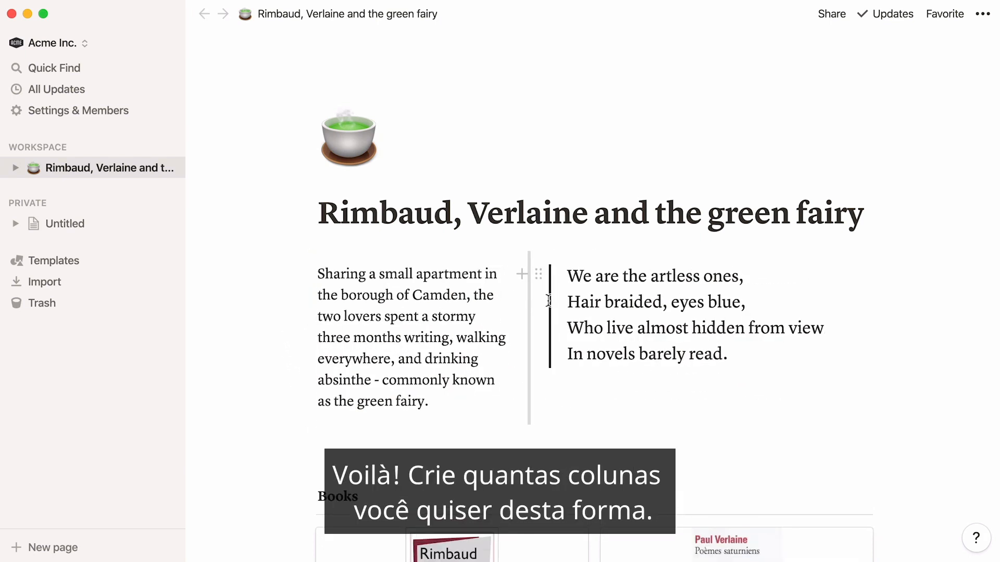
pyautogui.press('Return')
pyautogui.press('BackSpace')
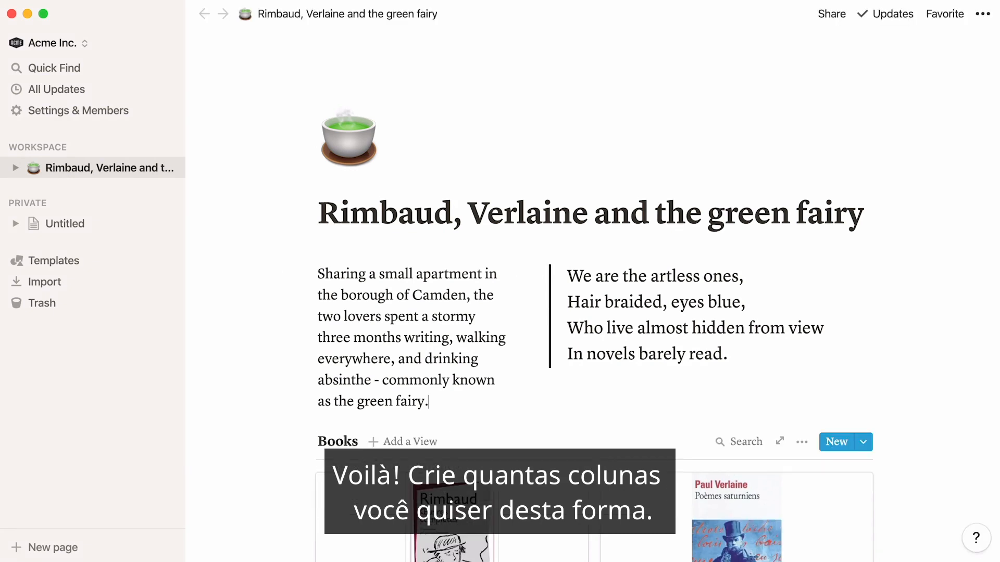